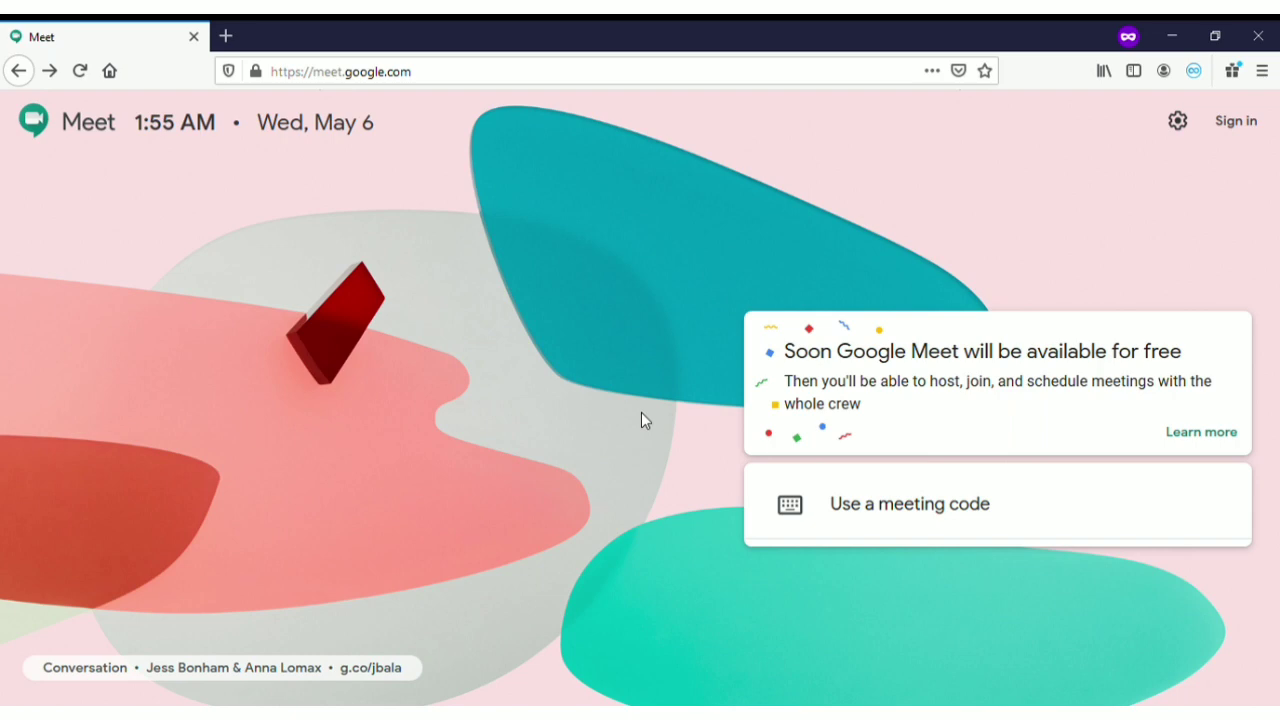
Sign in to the Google account with its e-mail and password, returning to Meet home
left_click_drag(437, 82, 275, 86)
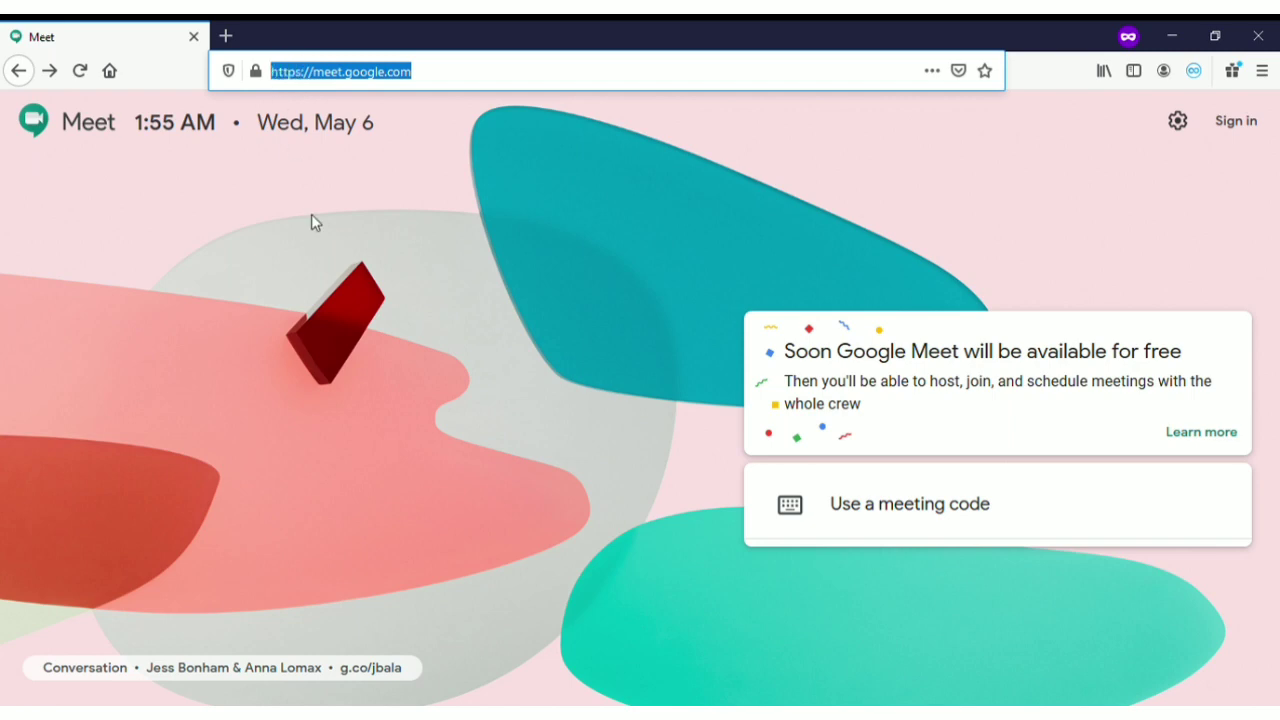
left_click(488, 172)
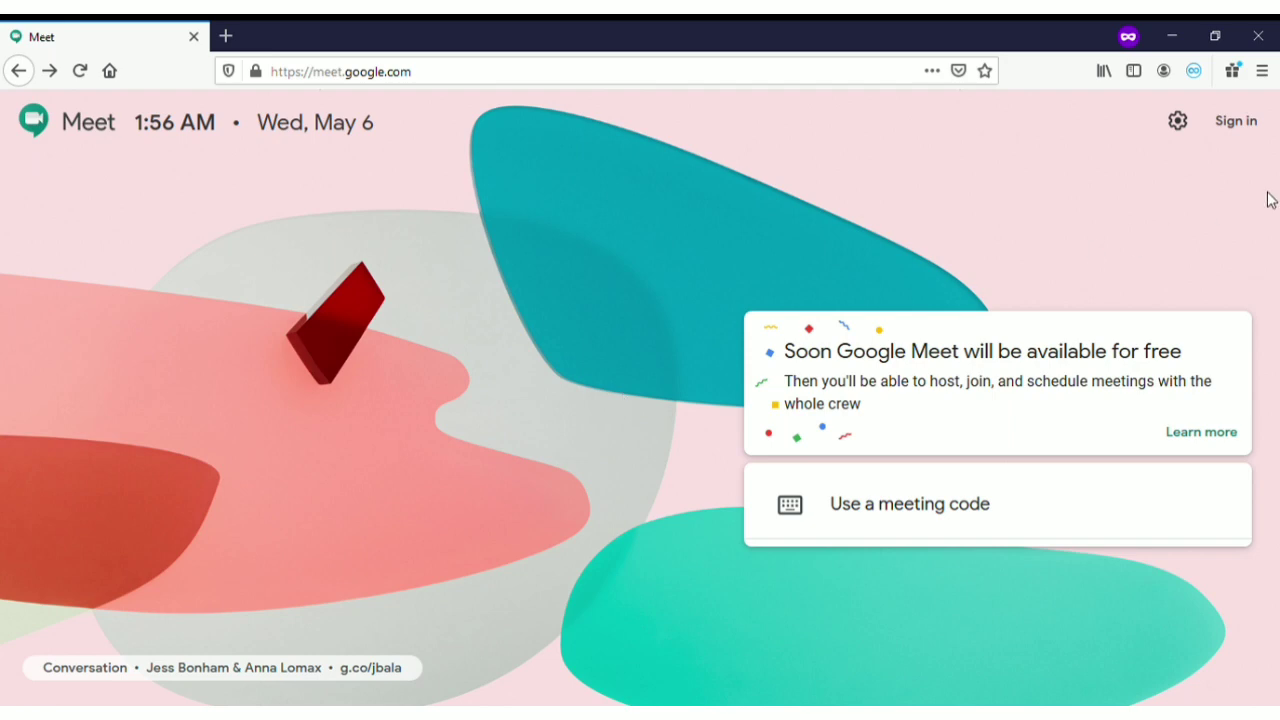
left_click(1258, 128)
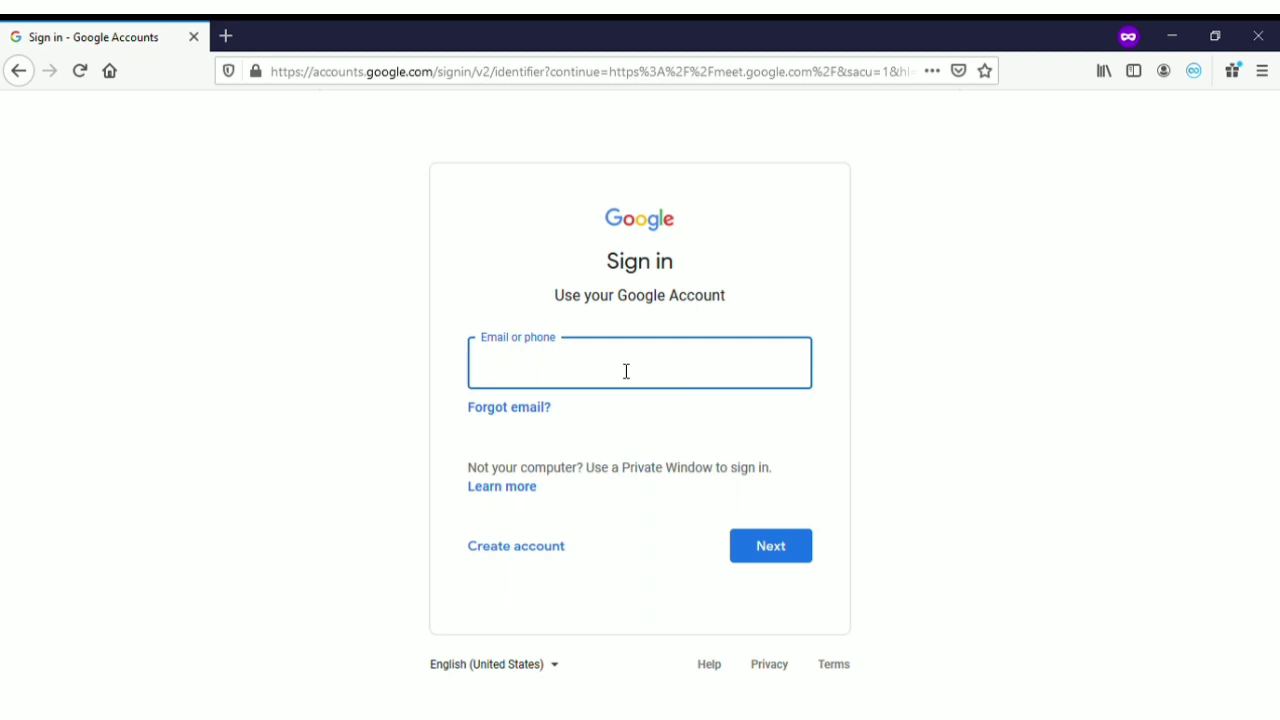
key("Return")
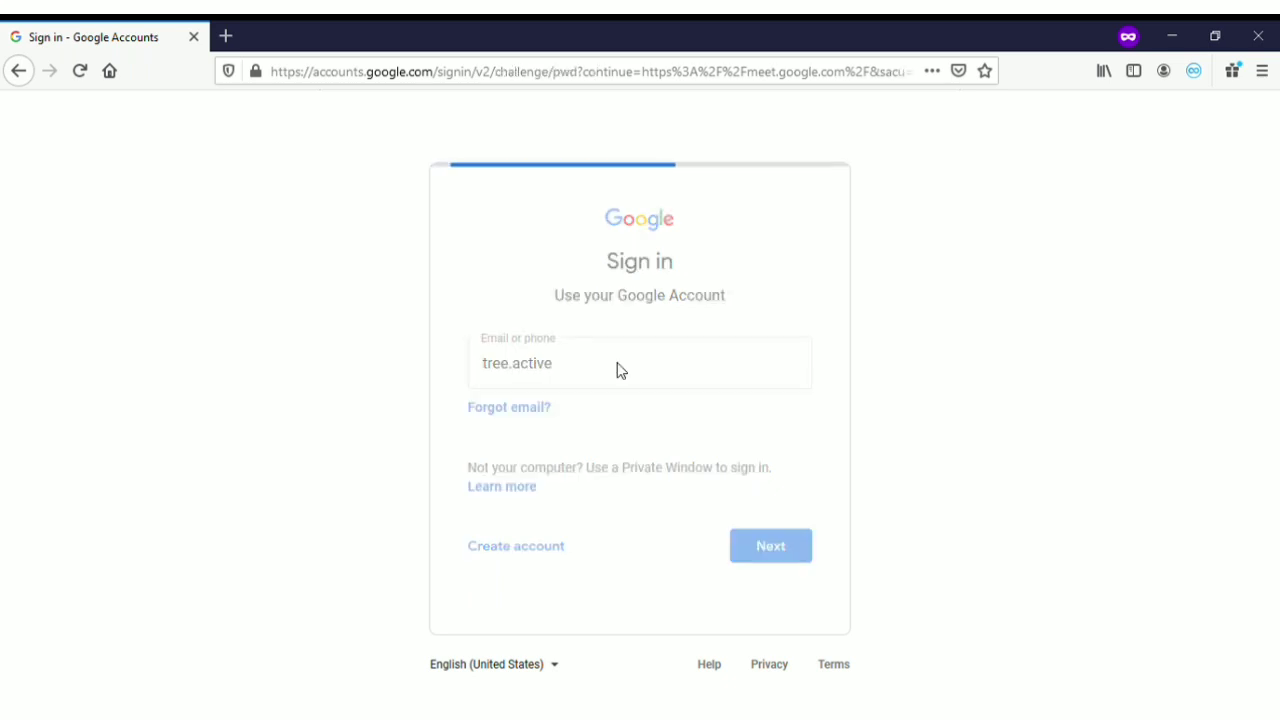
type("••••••••")
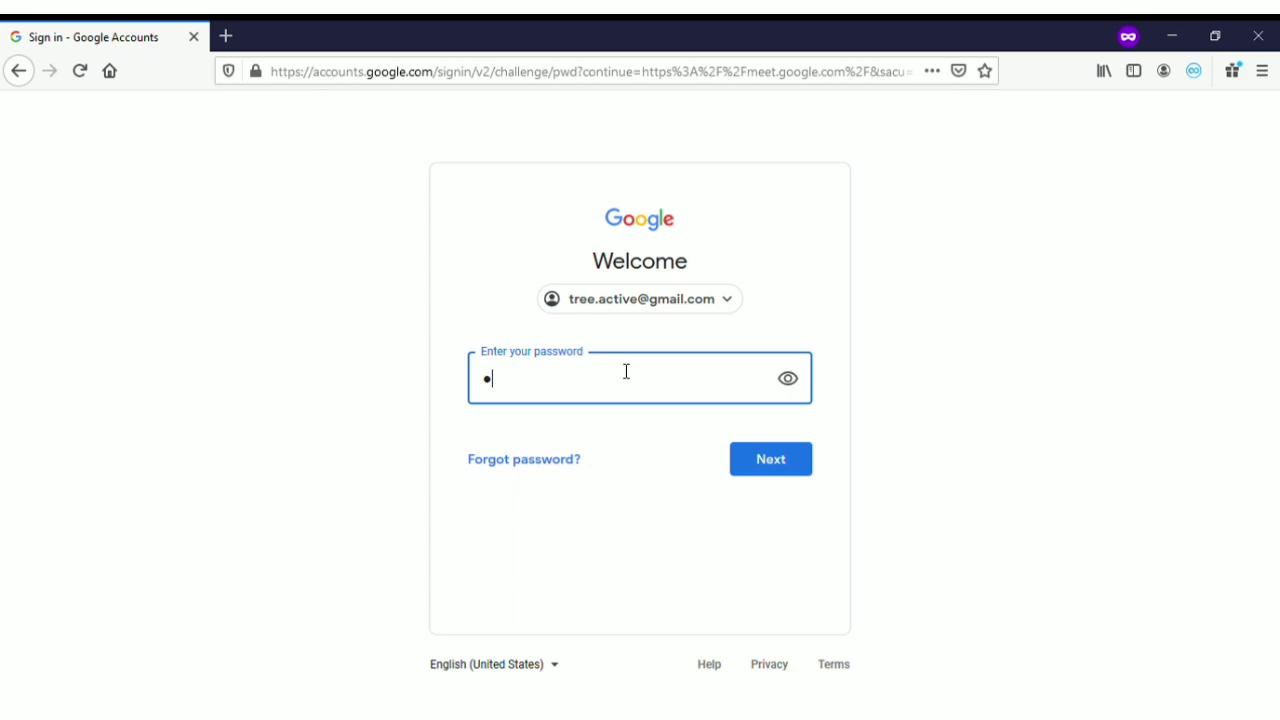
type("••")
key("Return")
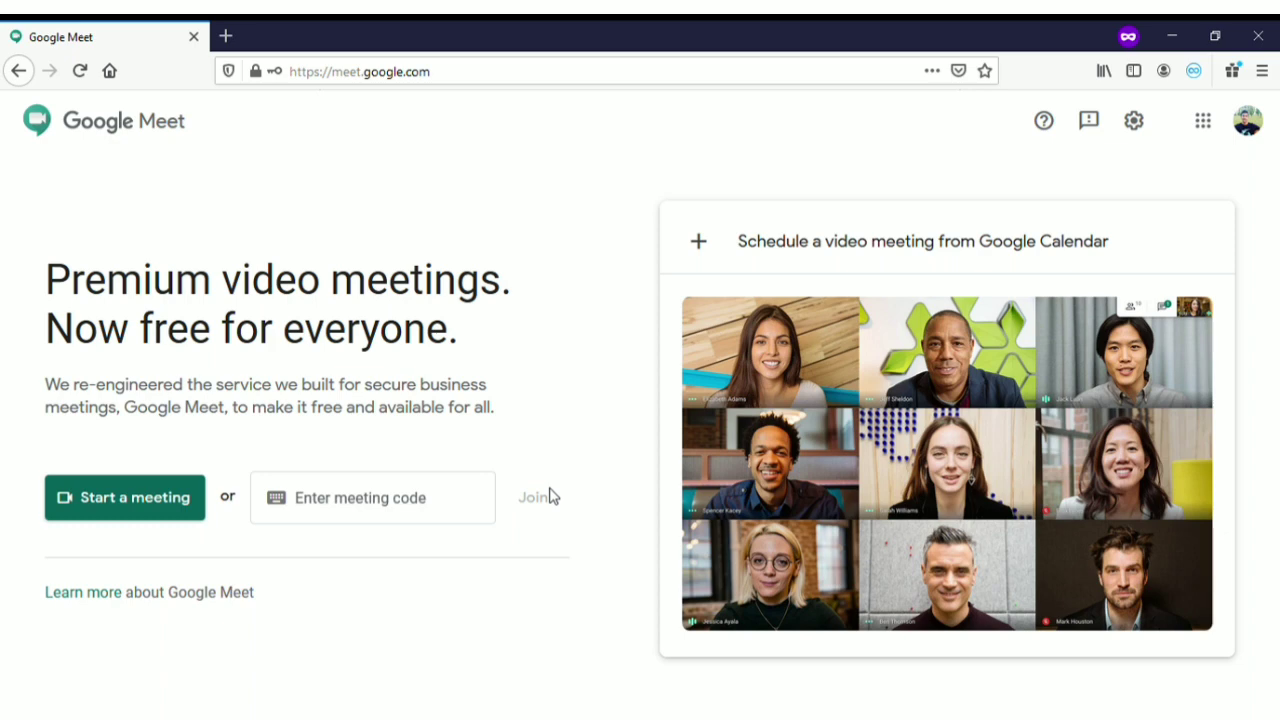
Start a new meeting and reach the ready-to-join preview for jgs-xgjp-omp
left_click(138, 512)
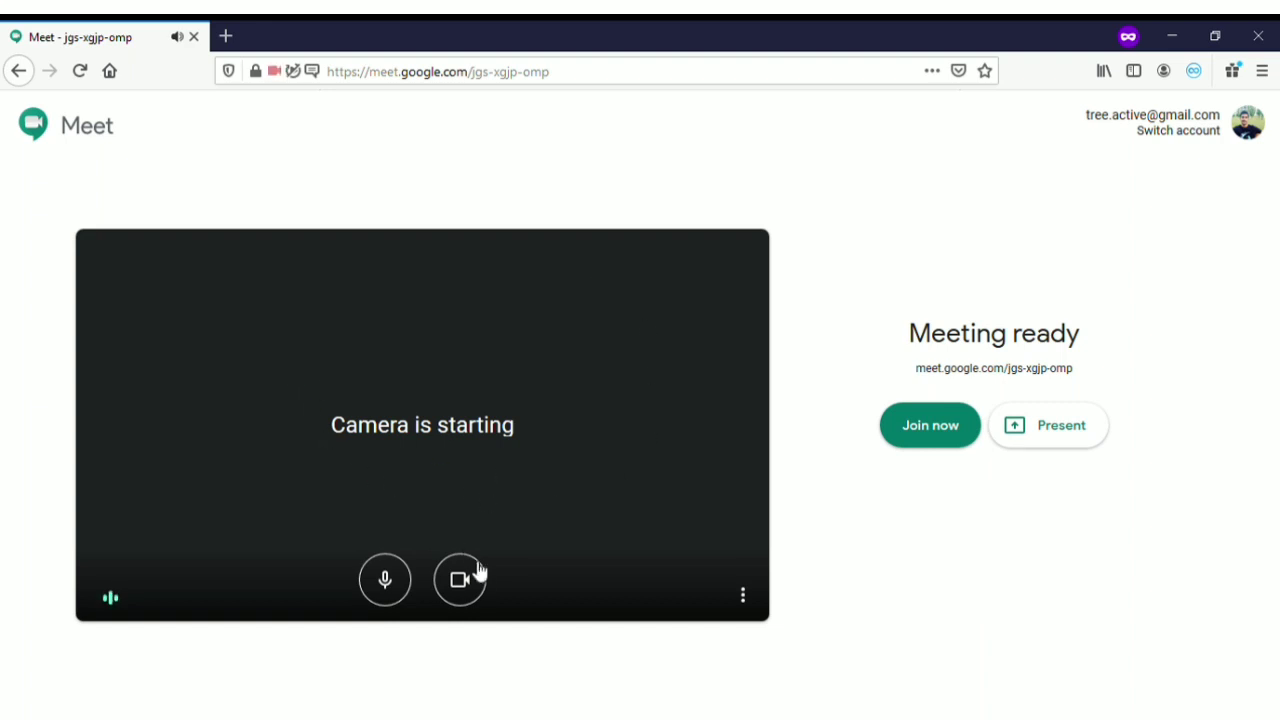
Turn the camera and microphone off and back on, then join call jgs-xgjp-omp
left_click(463, 594)
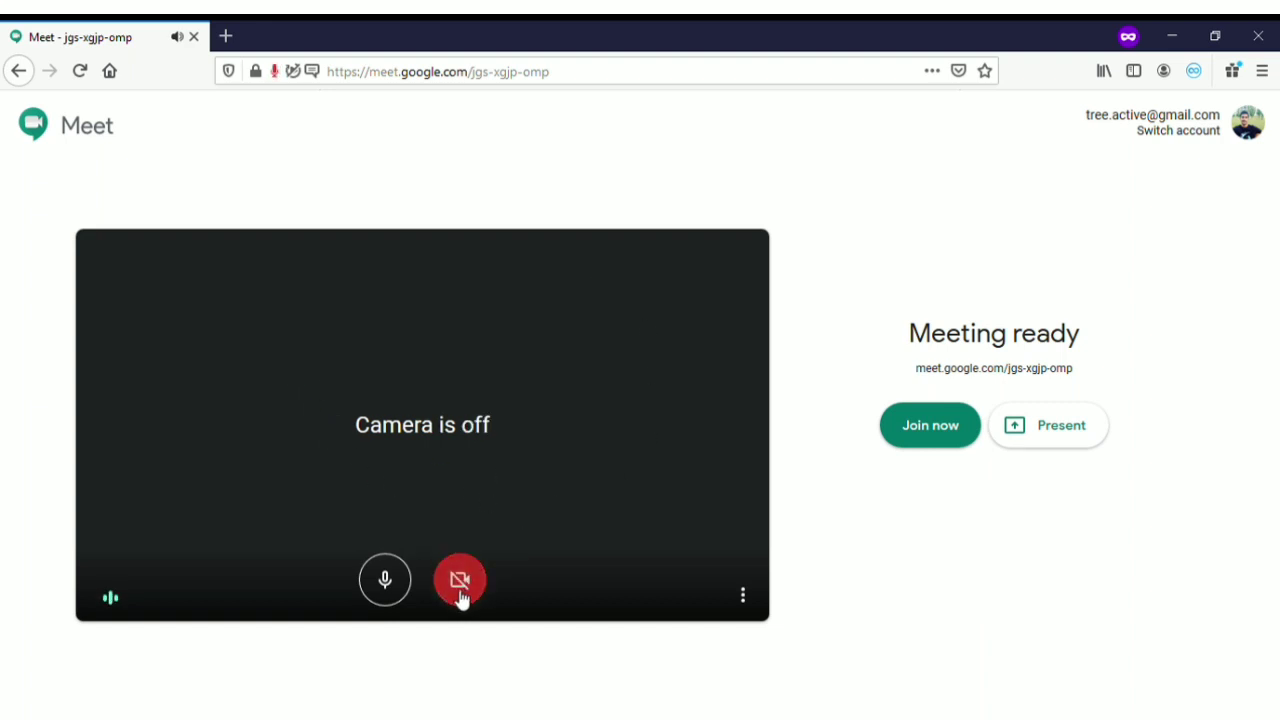
left_click(388, 590)
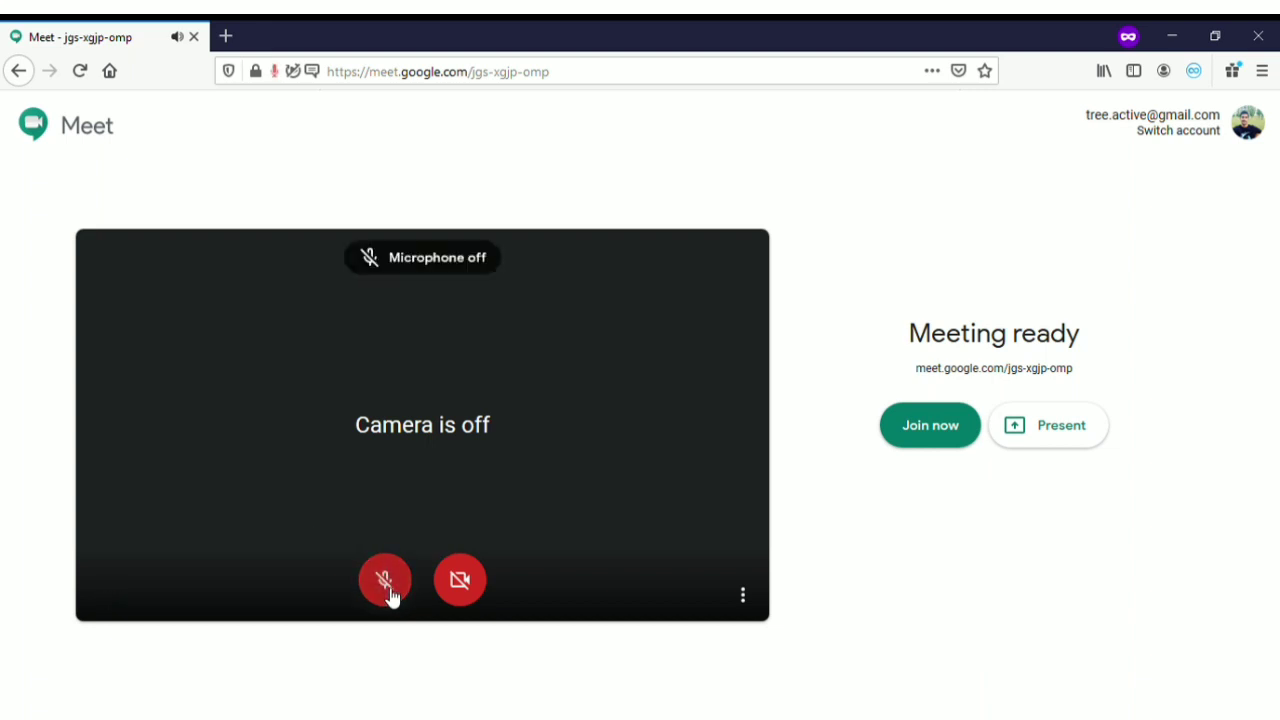
left_click(390, 592)
left_click(470, 590)
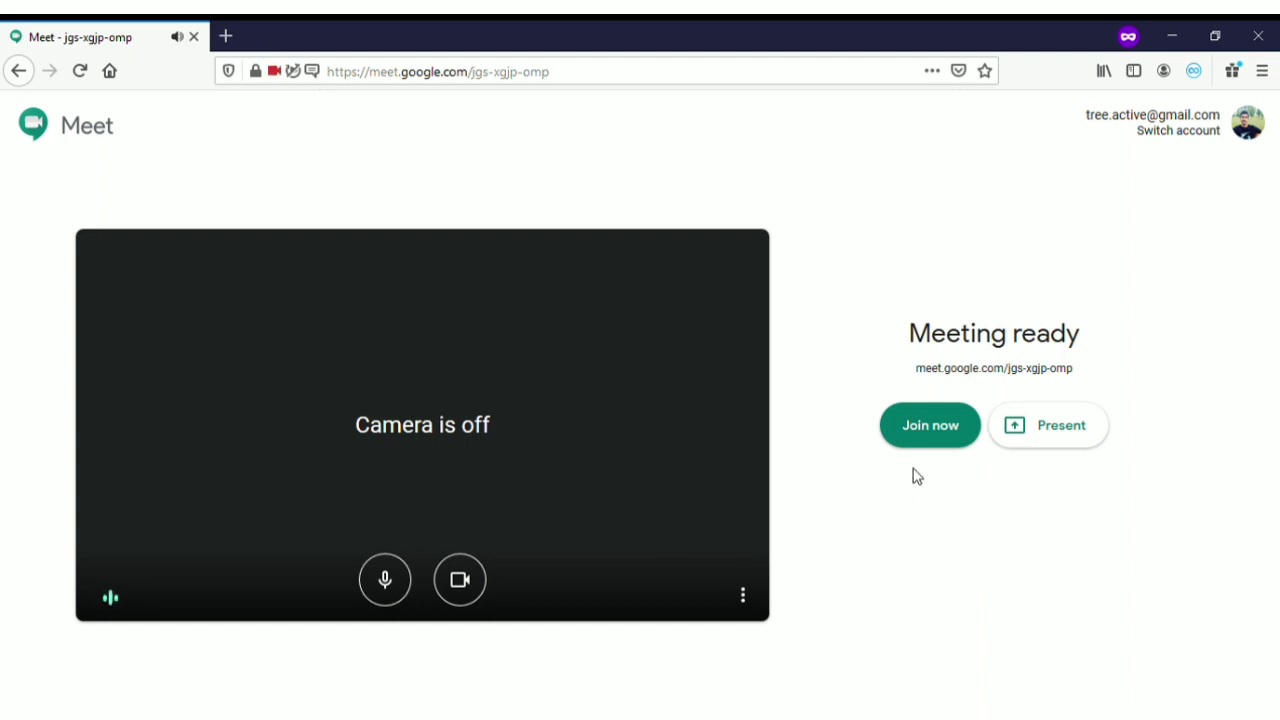
left_click(937, 438)
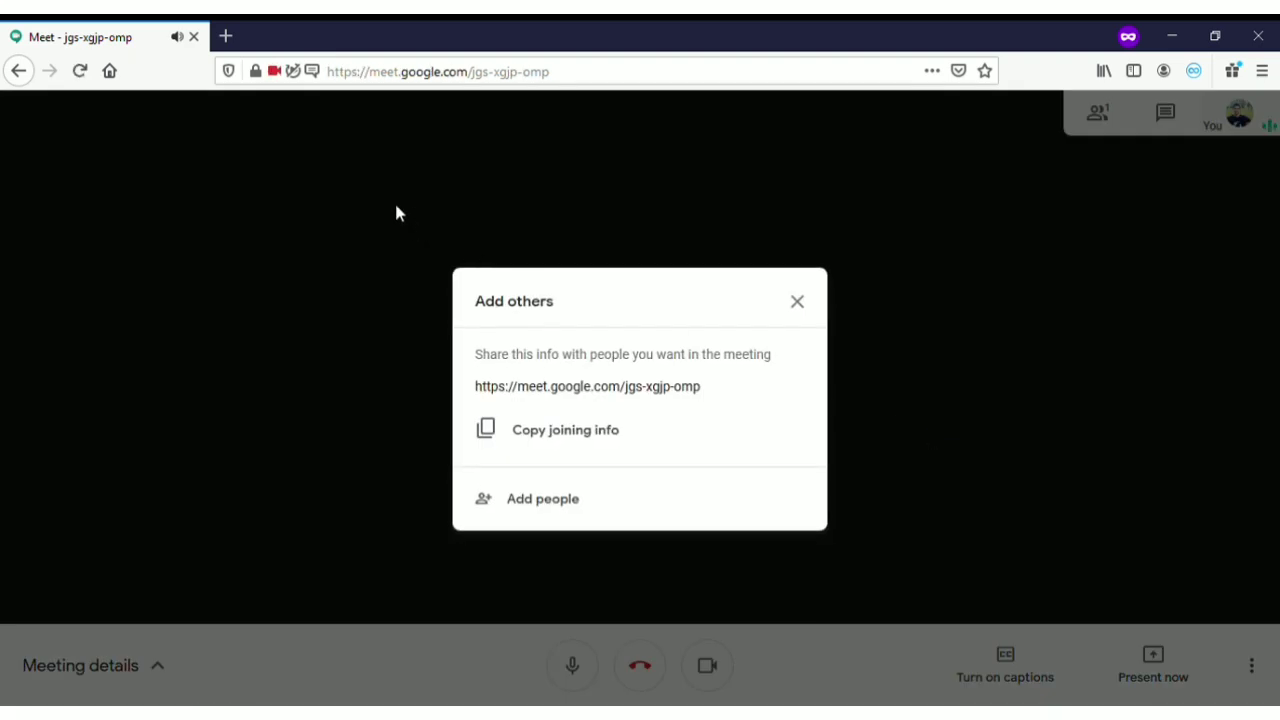
Copy the jgs-xgjp-omp joining info from the Add others dialog and close it
left_click_drag(478, 389, 711, 391)
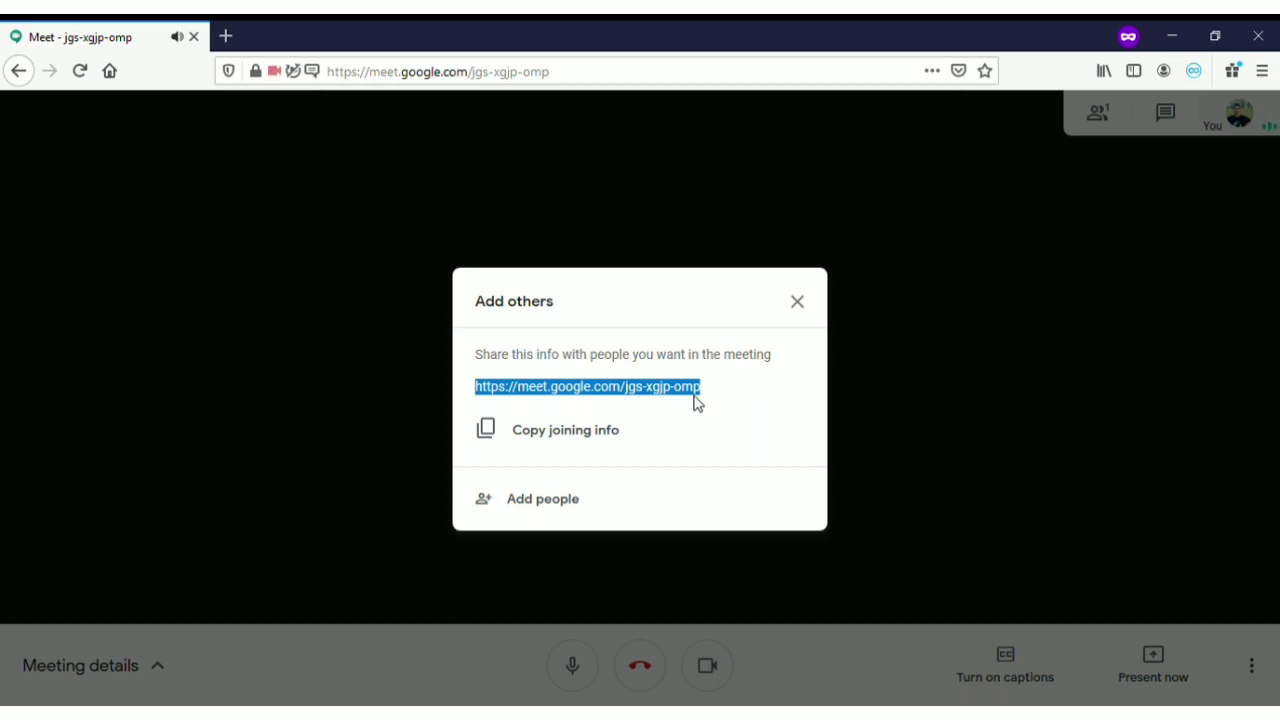
left_click(579, 440)
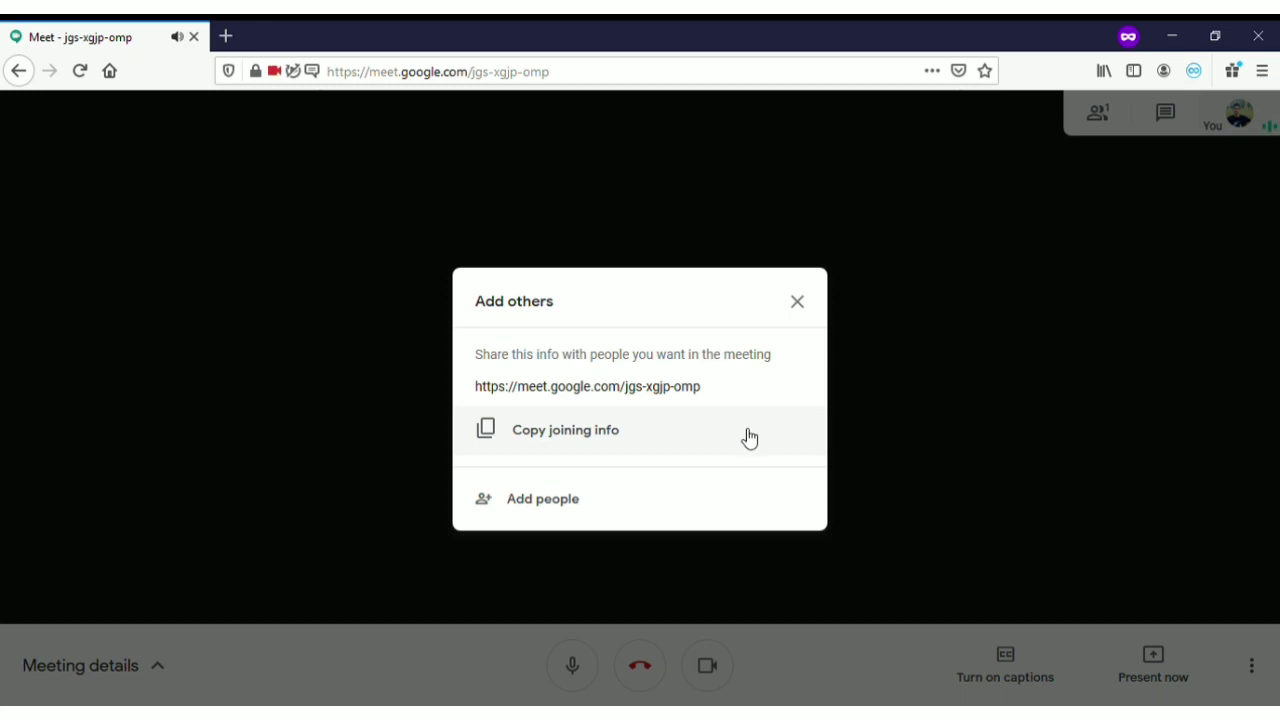
left_click(803, 305)
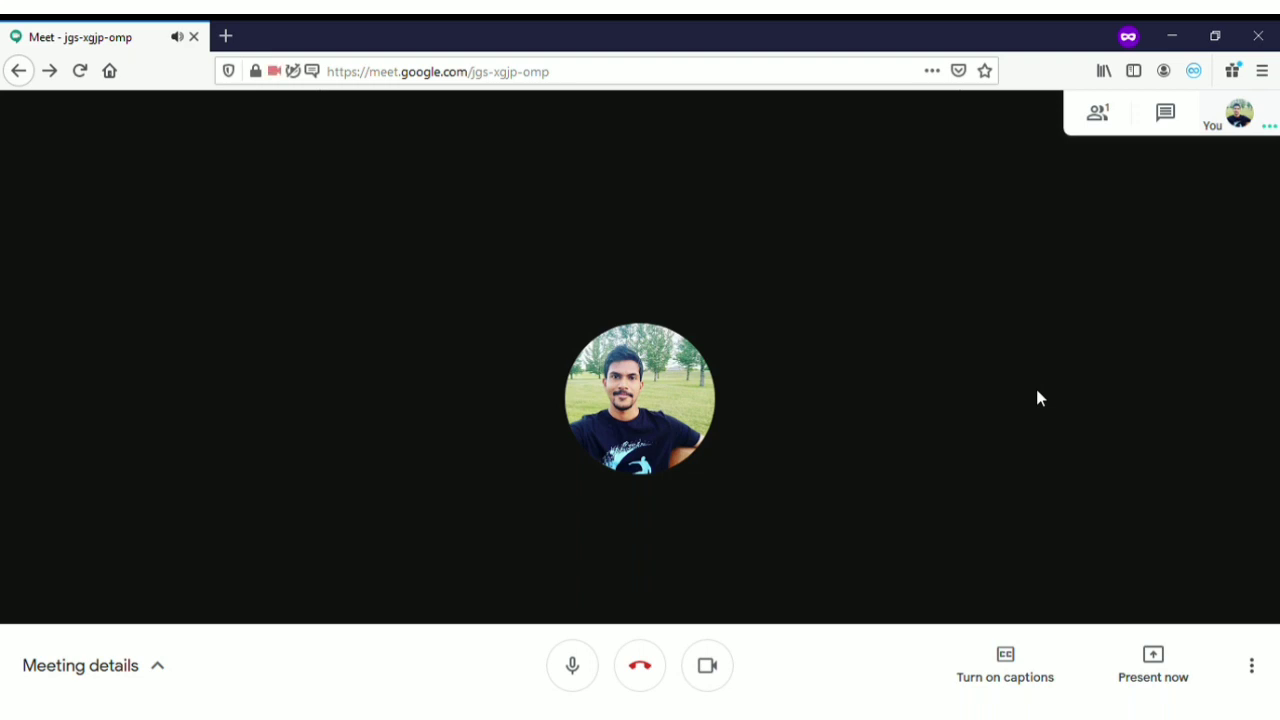
left_click(1018, 684)
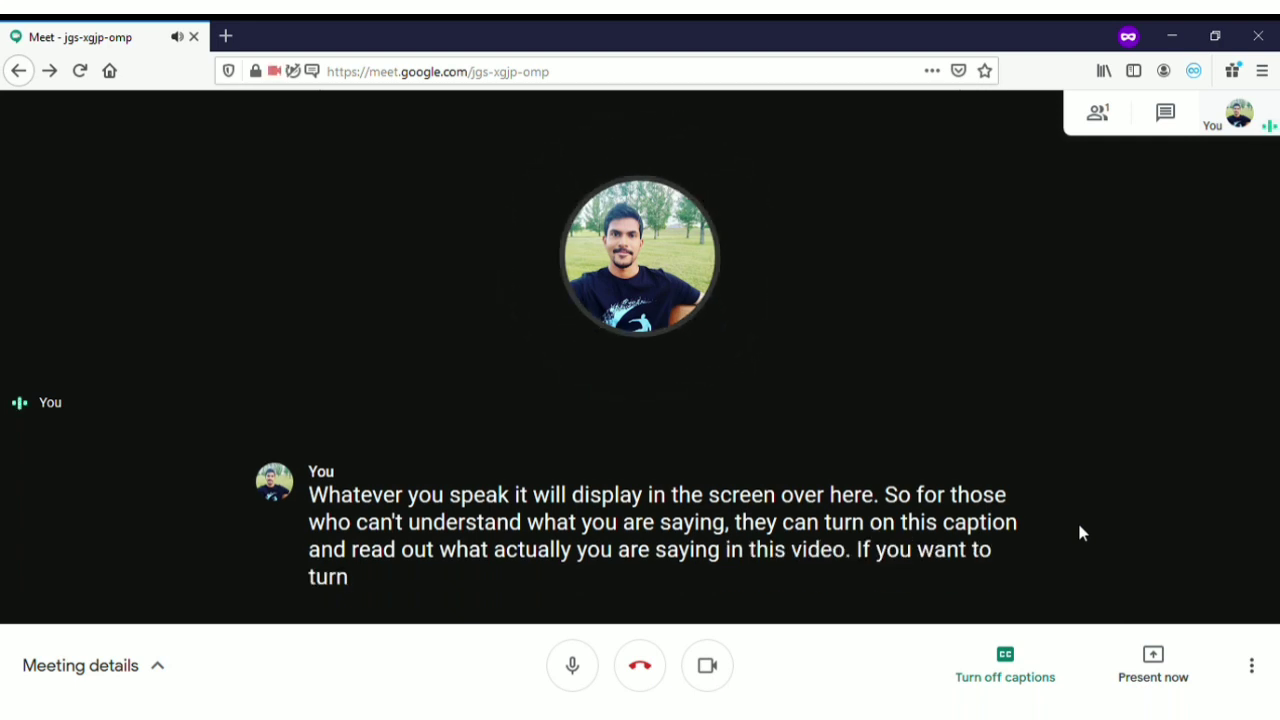
left_click(1030, 679)
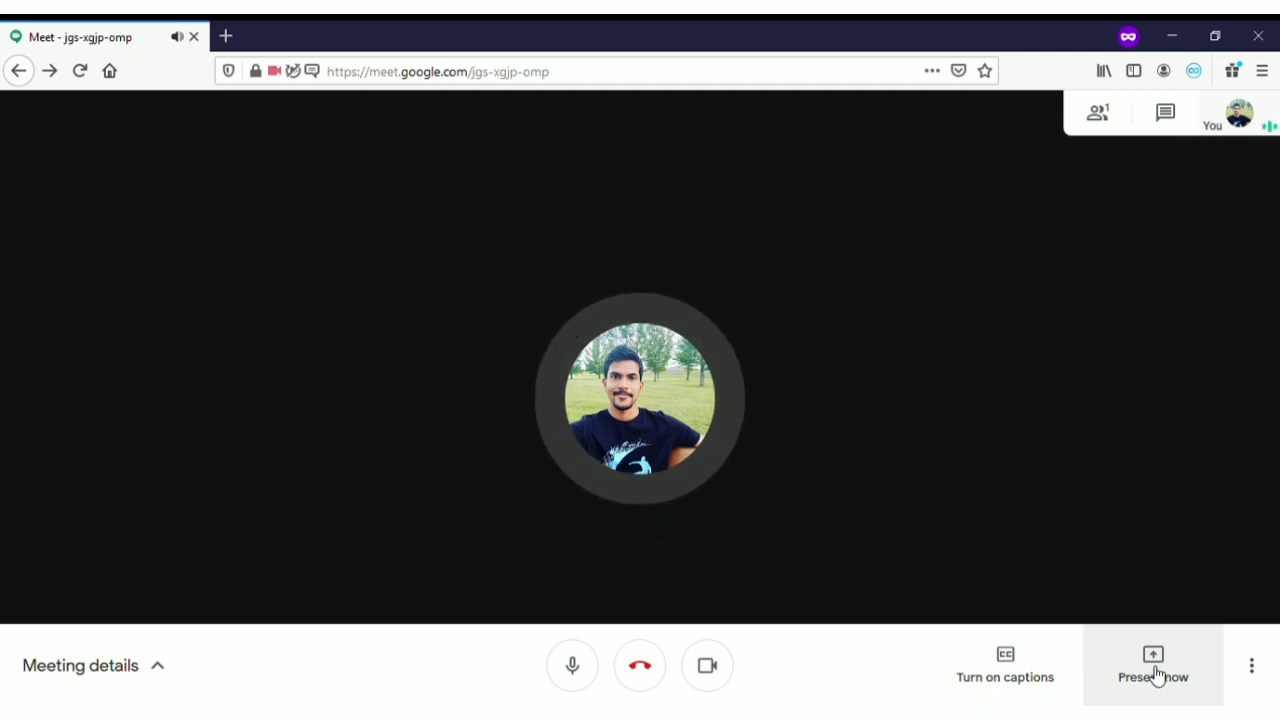
left_click(1165, 665)
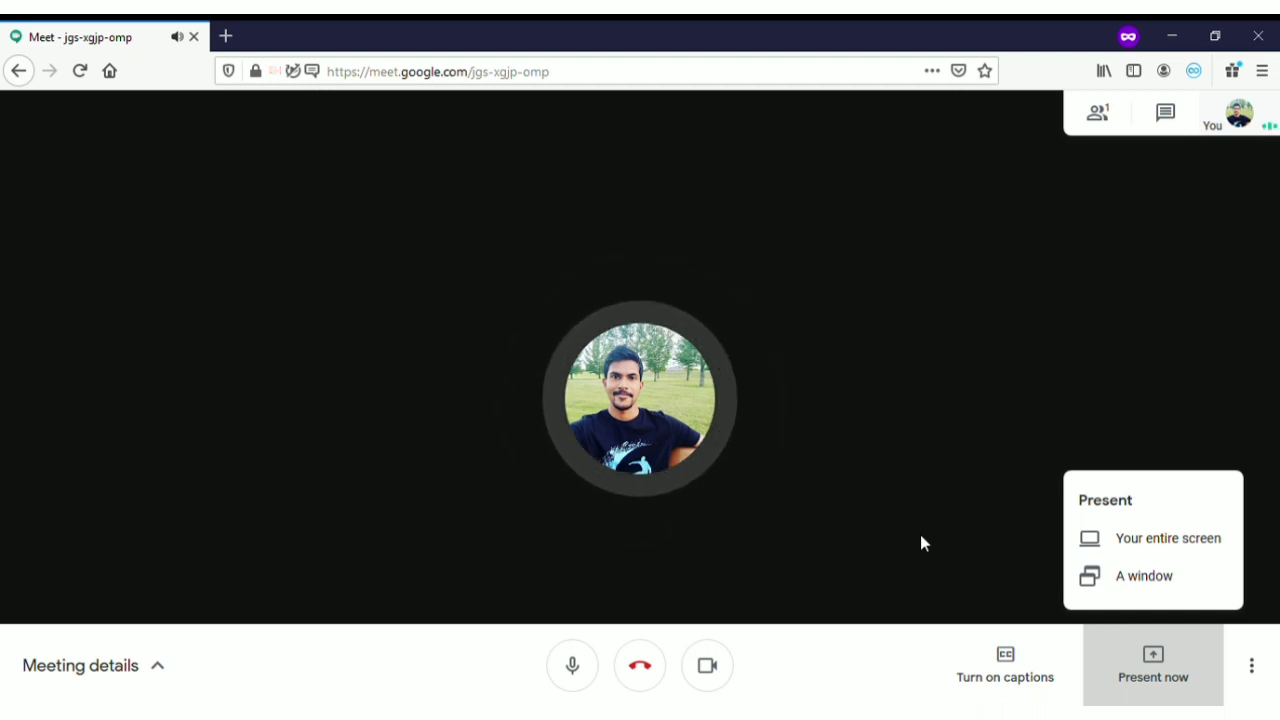
left_click(870, 654)
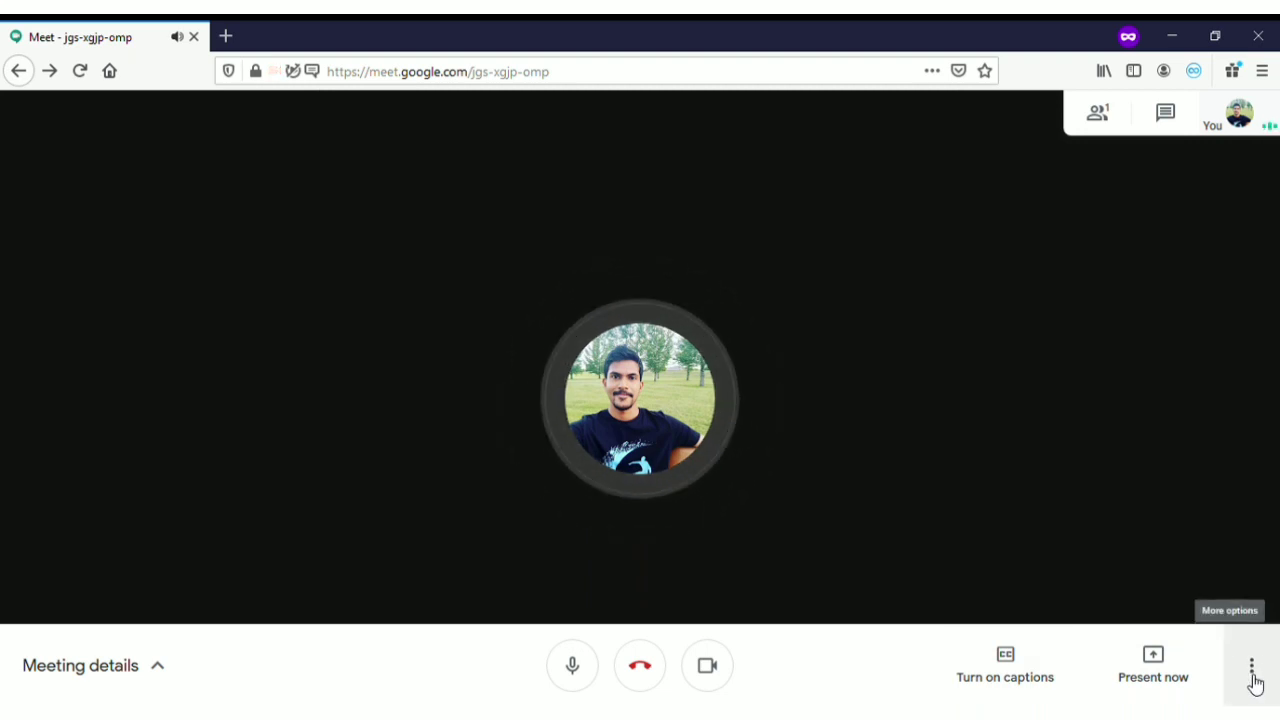
Switch the meeting layout to Tiled and recheck the layout choices to confirm it
left_click(1253, 676)
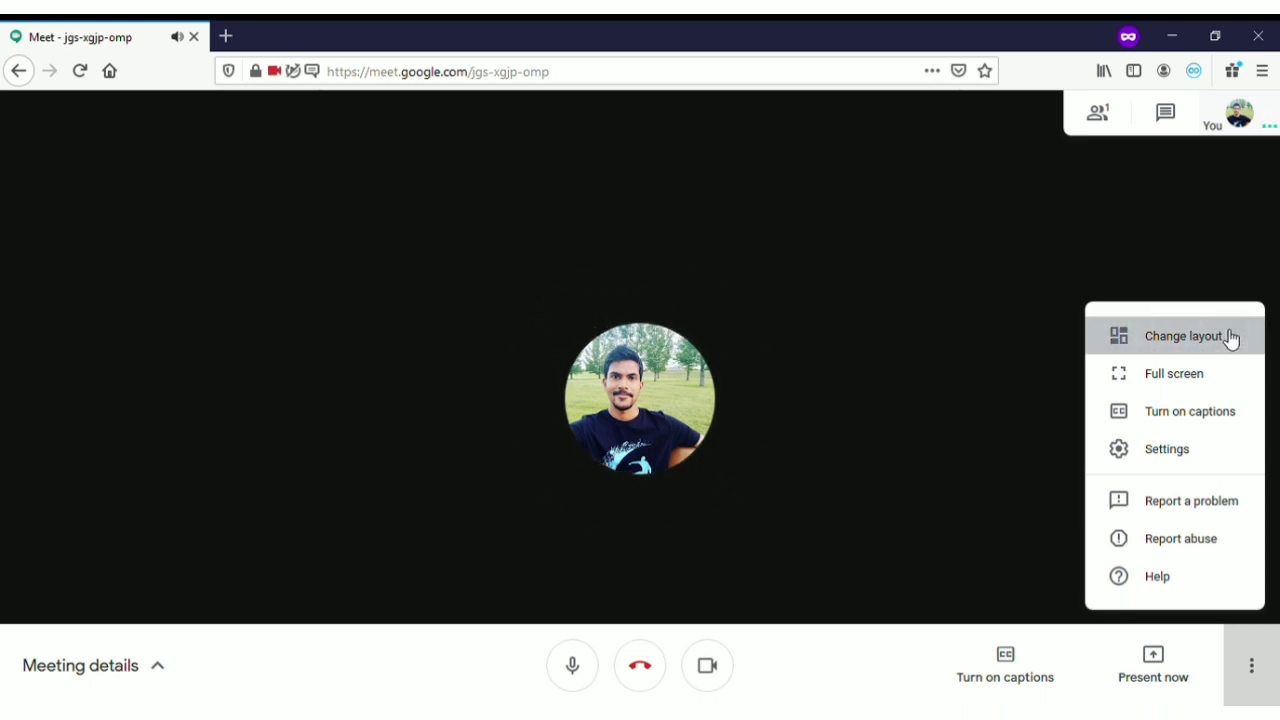
left_click(1184, 336)
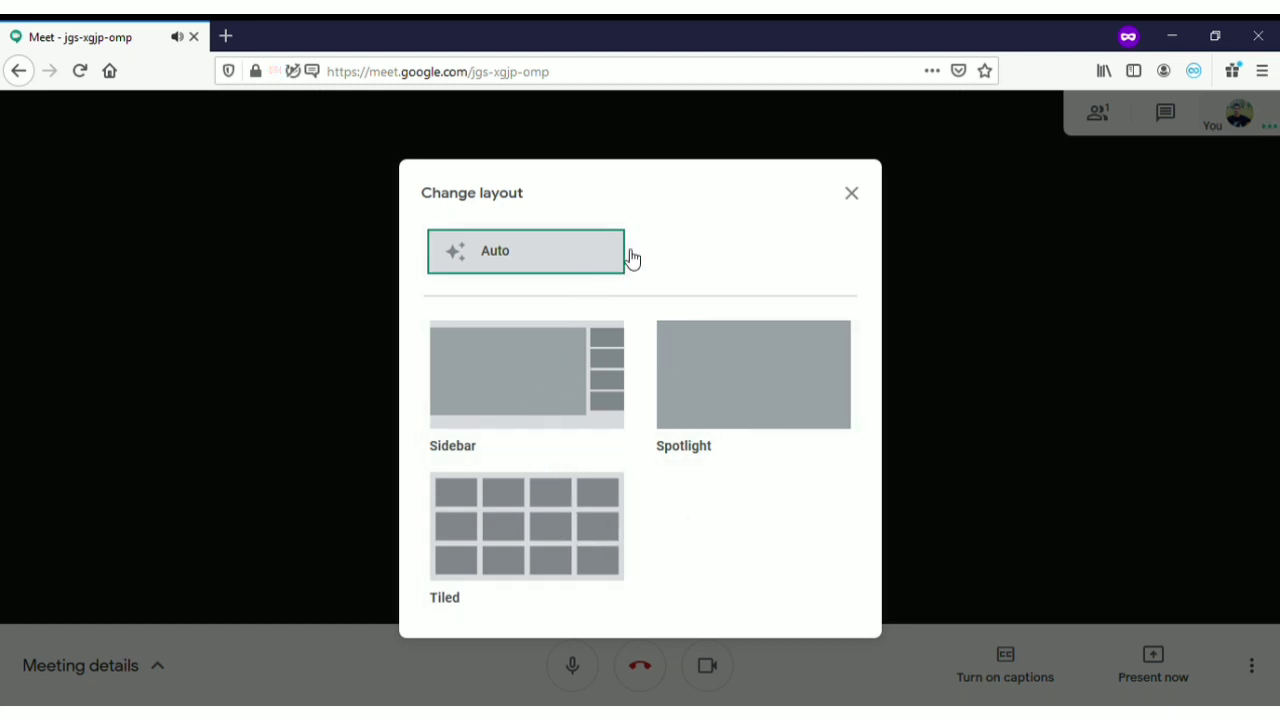
left_click(591, 557)
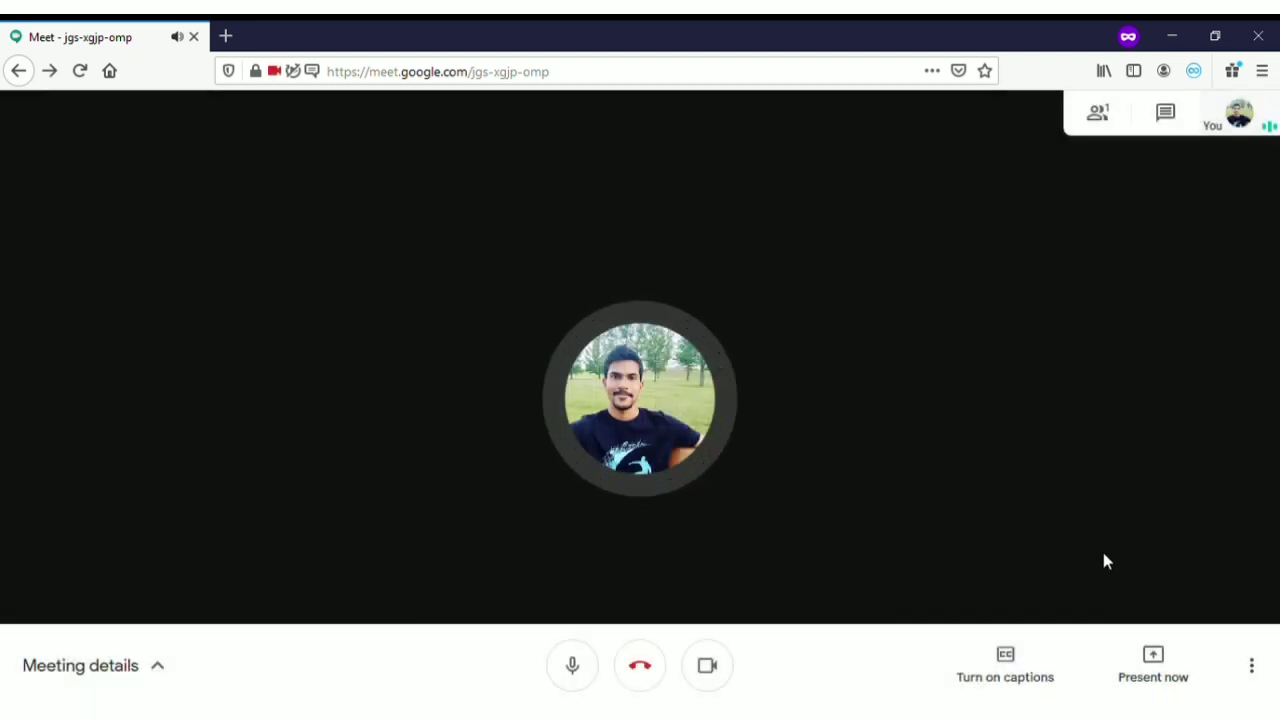
left_click(1258, 668)
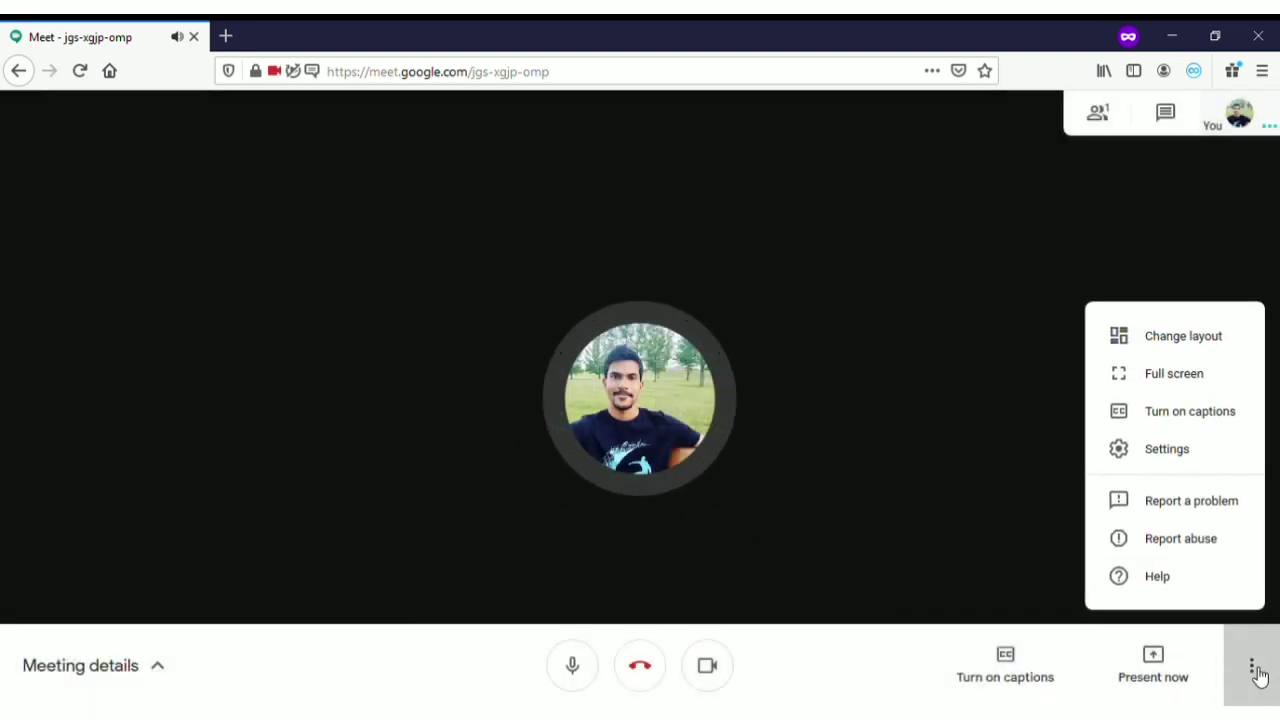
left_click(1182, 338)
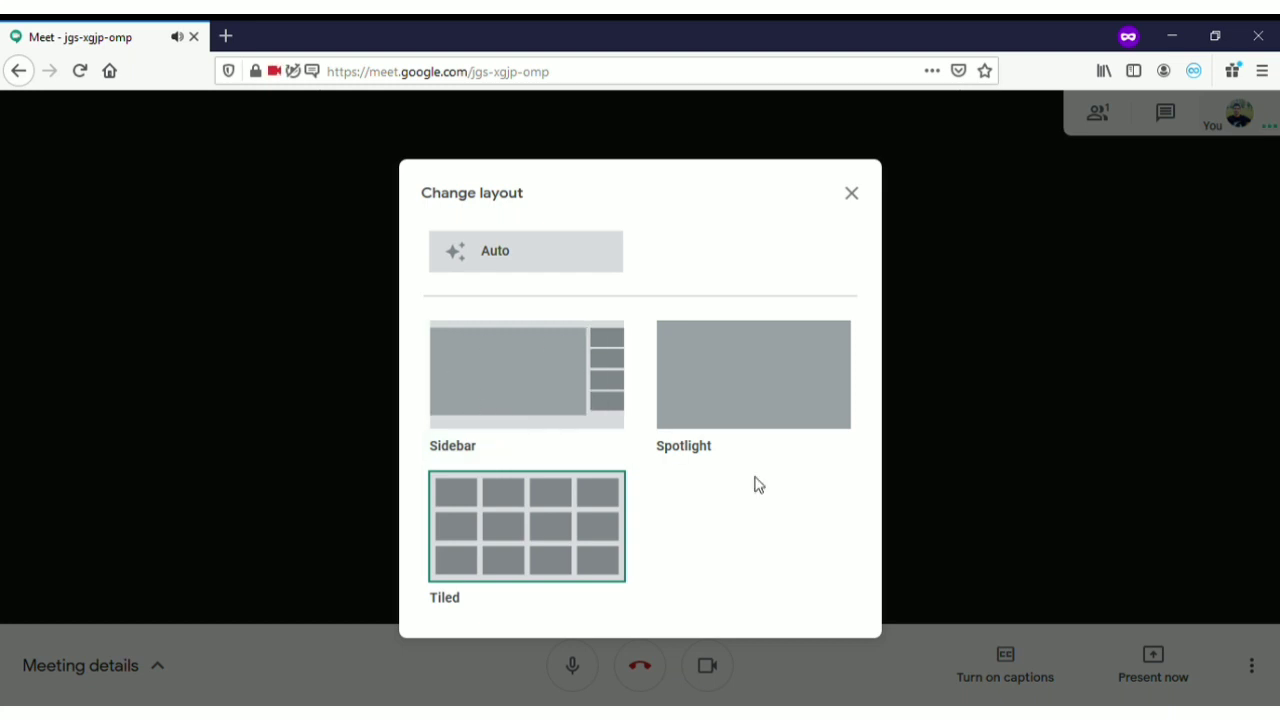
left_click(990, 426)
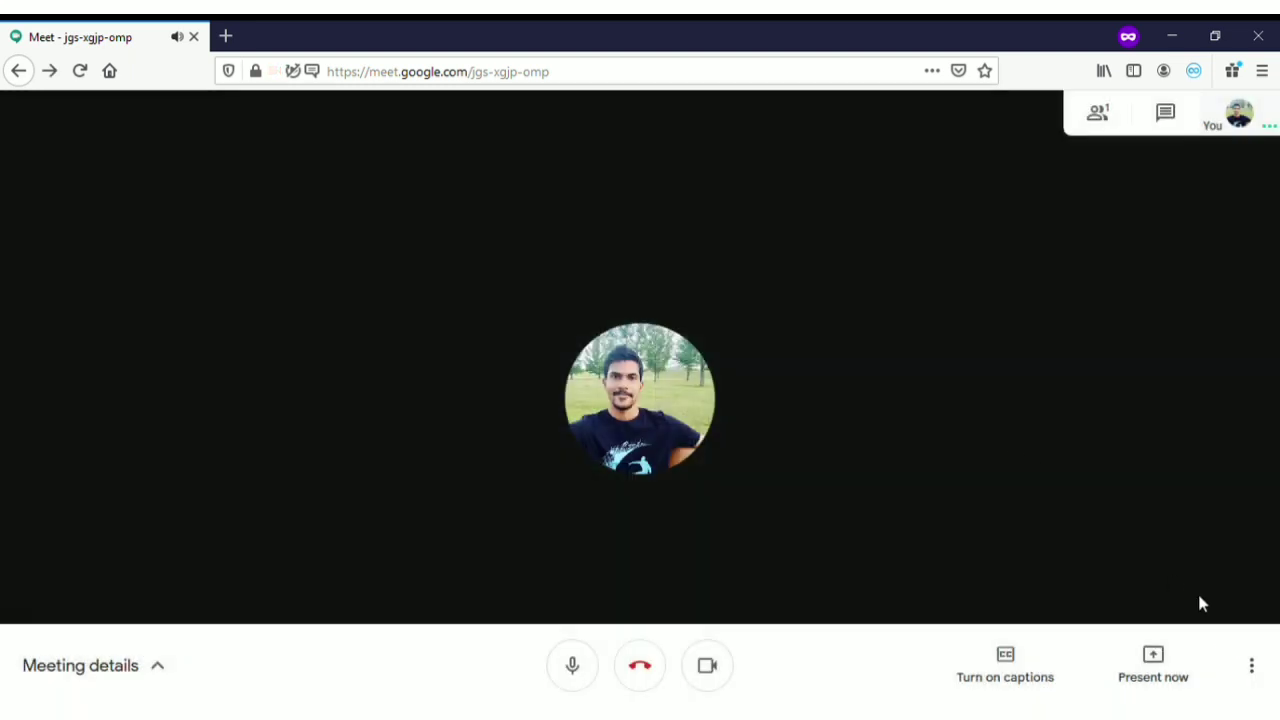
Bring up the More options menu listing layout, full screen and settings
left_click(1251, 667)
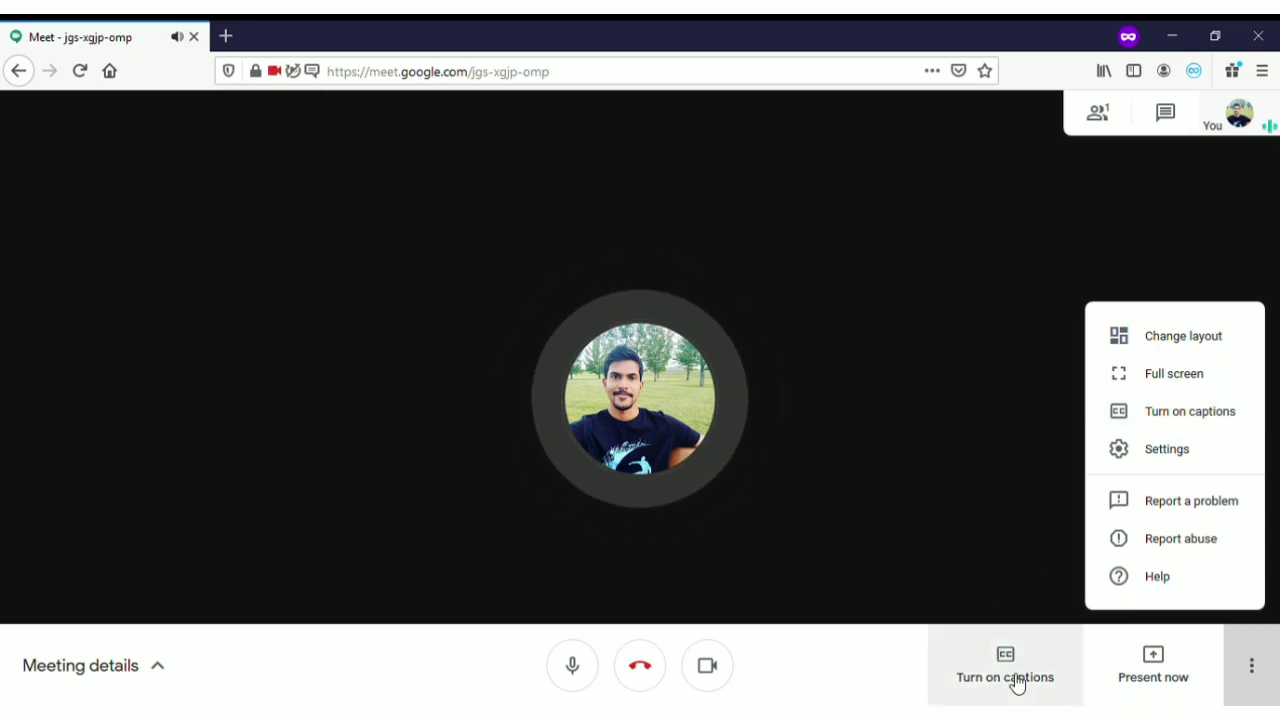
In the Video settings, keep SPCA2082 PC Camera and view the send resolution choices
left_click(1187, 452)
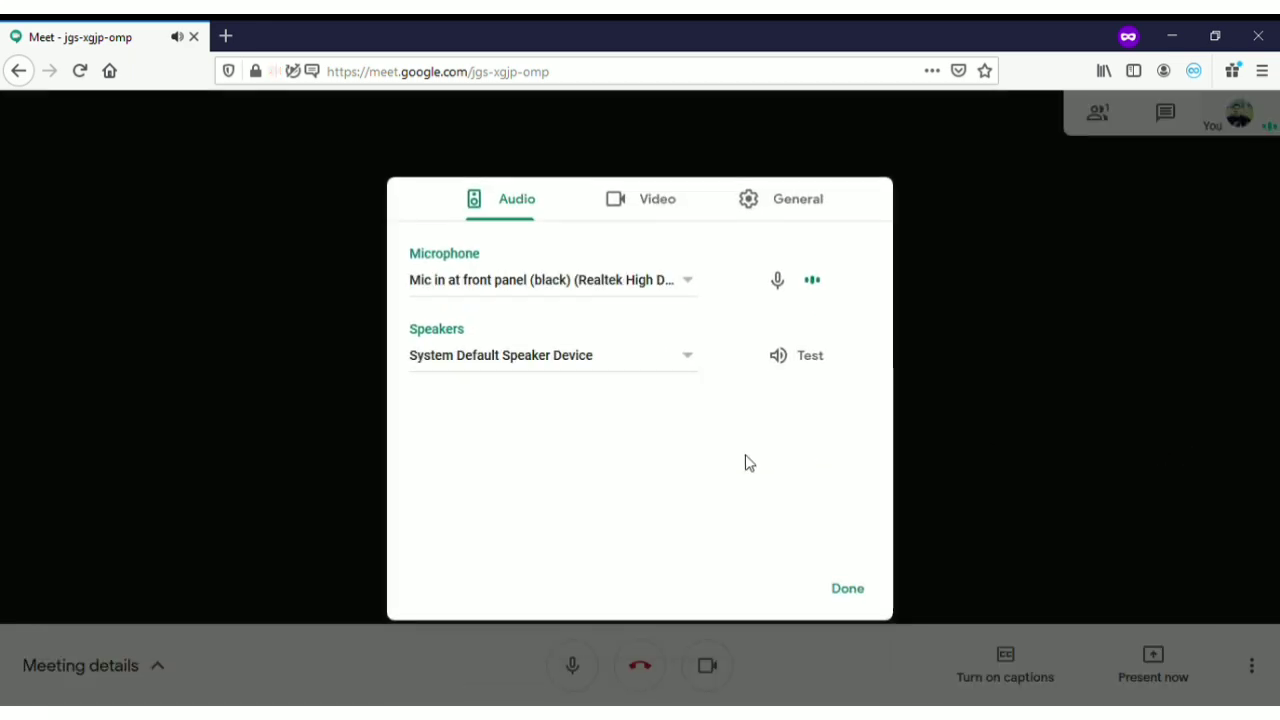
left_click(658, 207)
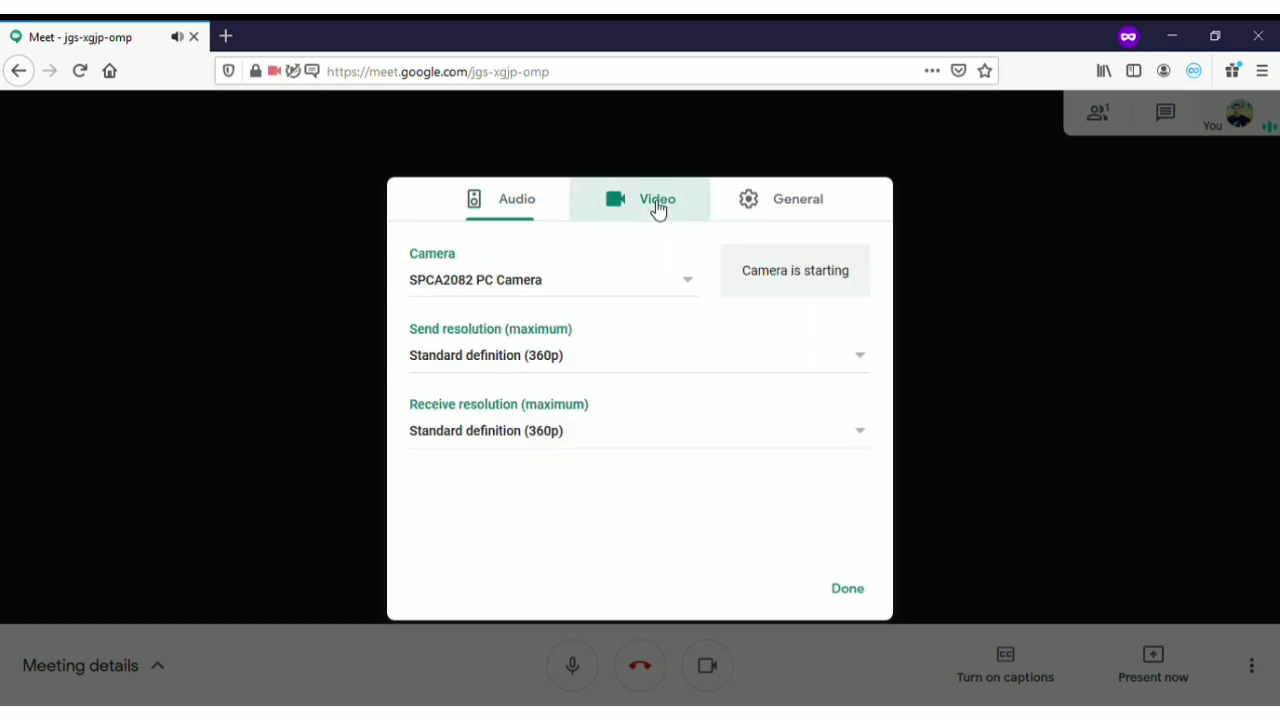
left_click(559, 292)
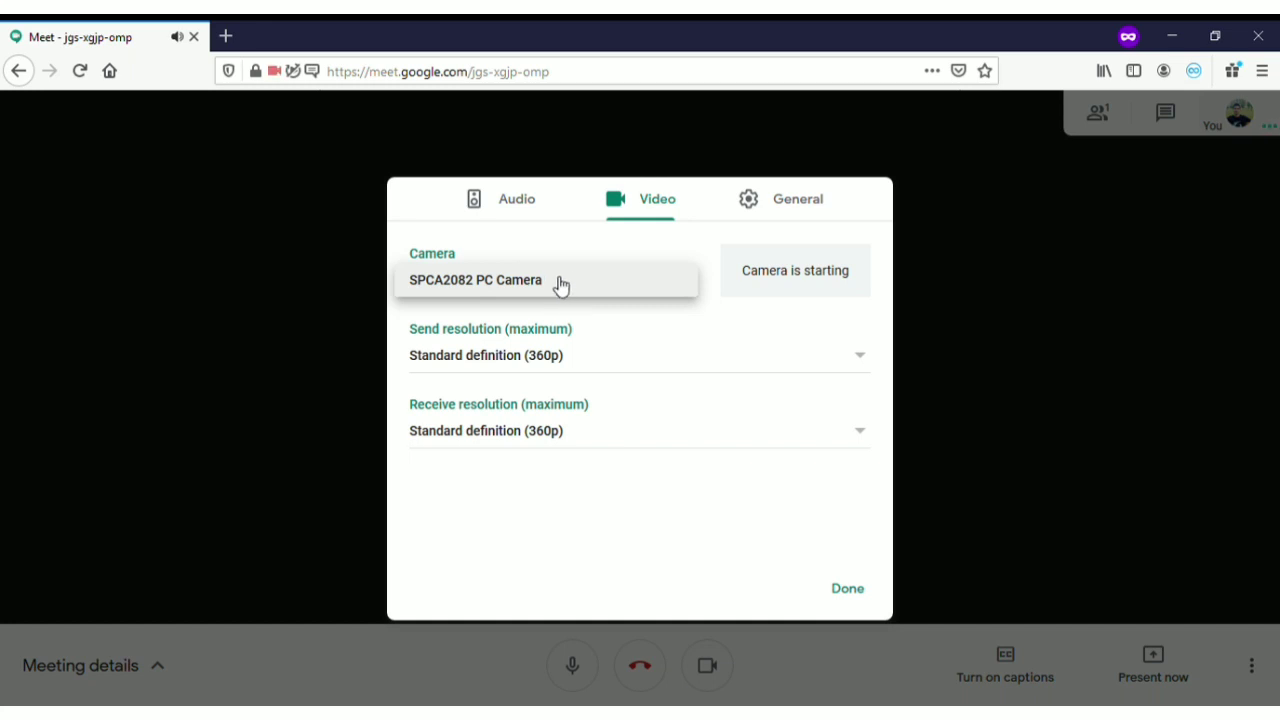
left_click(598, 294)
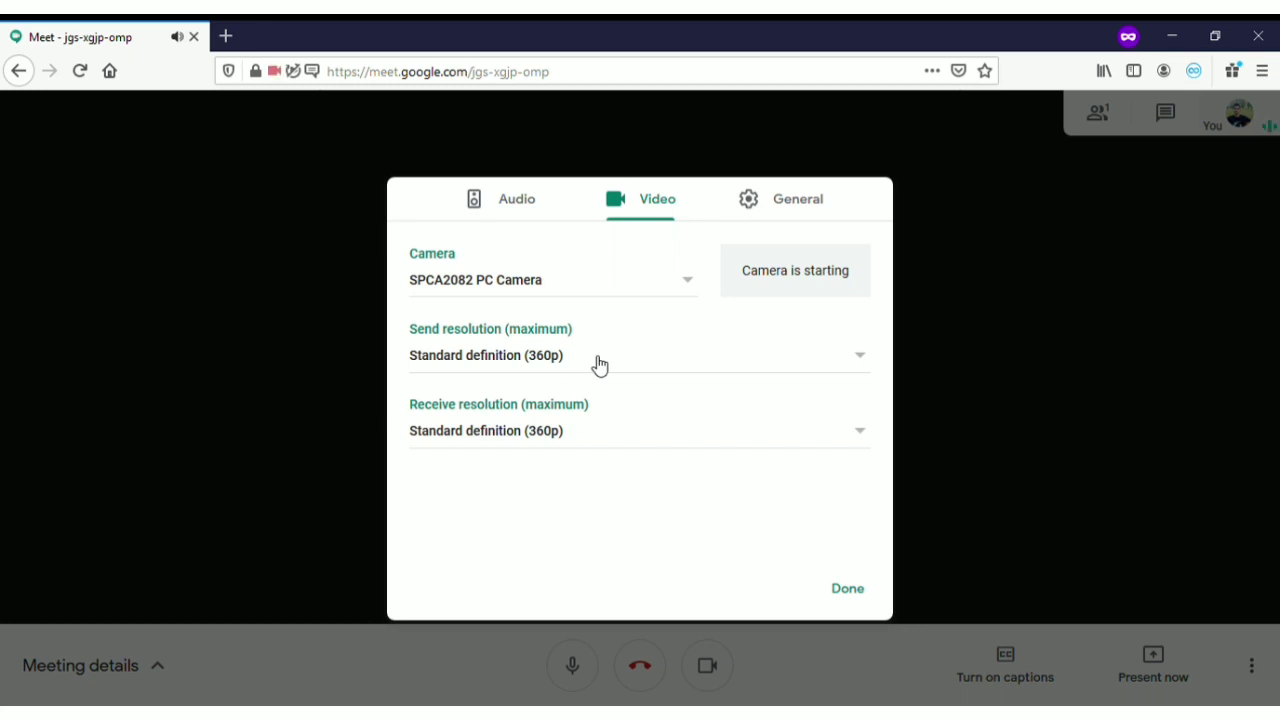
left_click(580, 367)
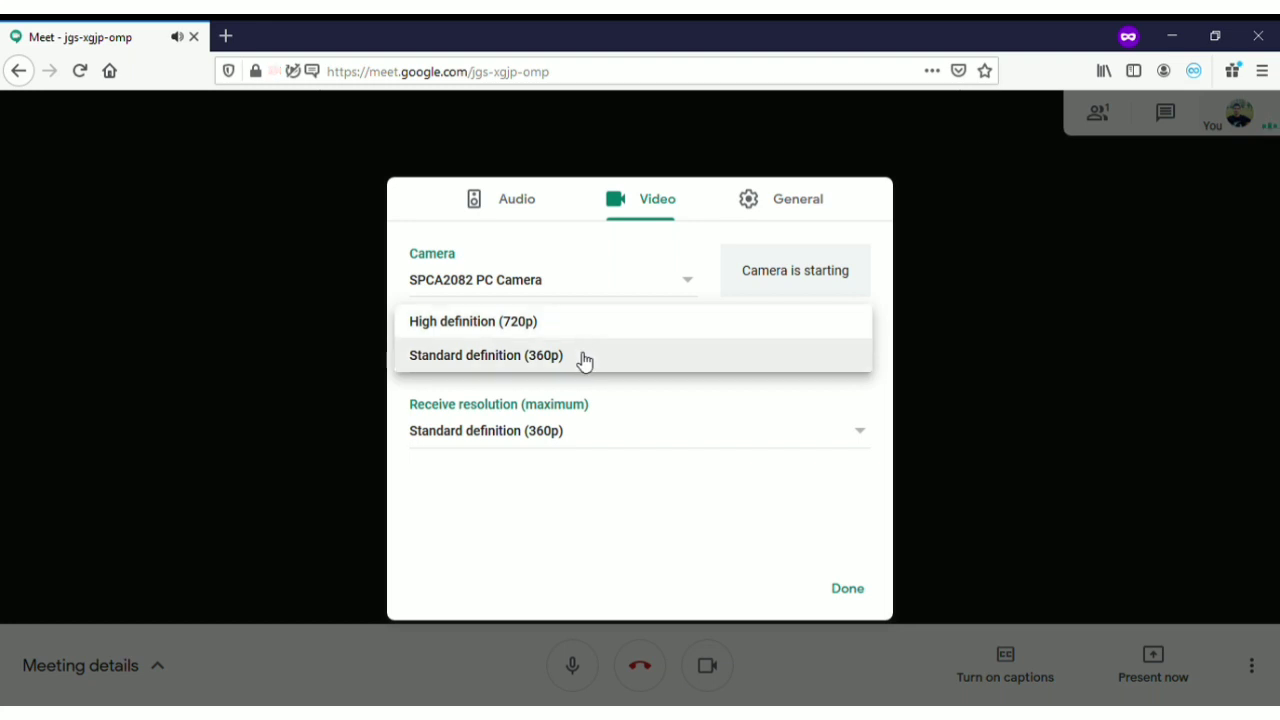
Set maximum receive resolution to Audio only, leaving send resolution at Standard definition (360p)
left_click(599, 481)
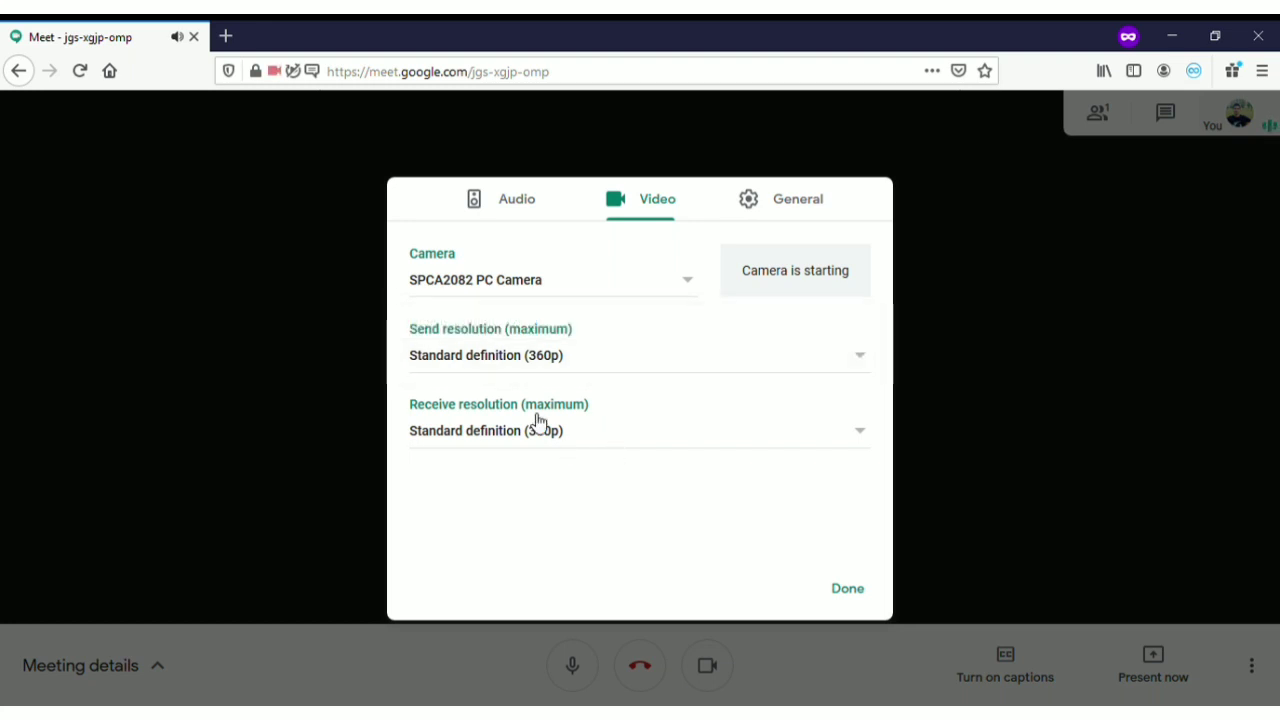
left_click(607, 440)
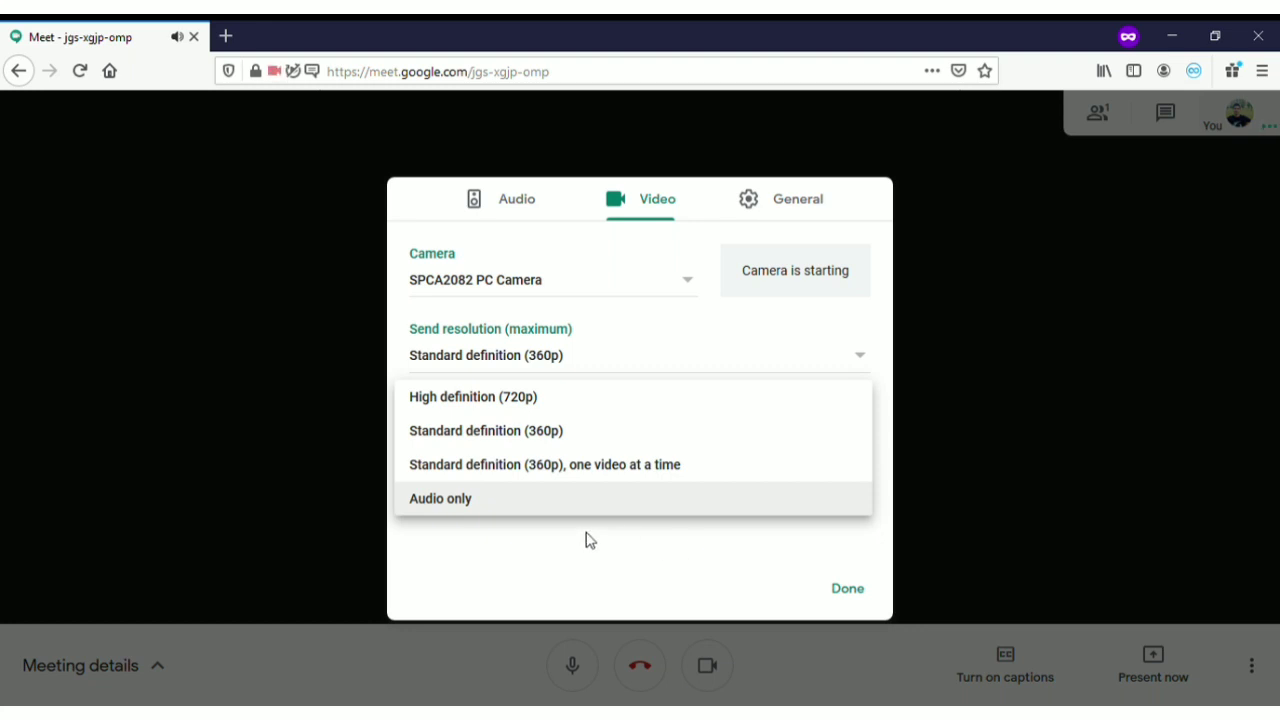
left_click(482, 500)
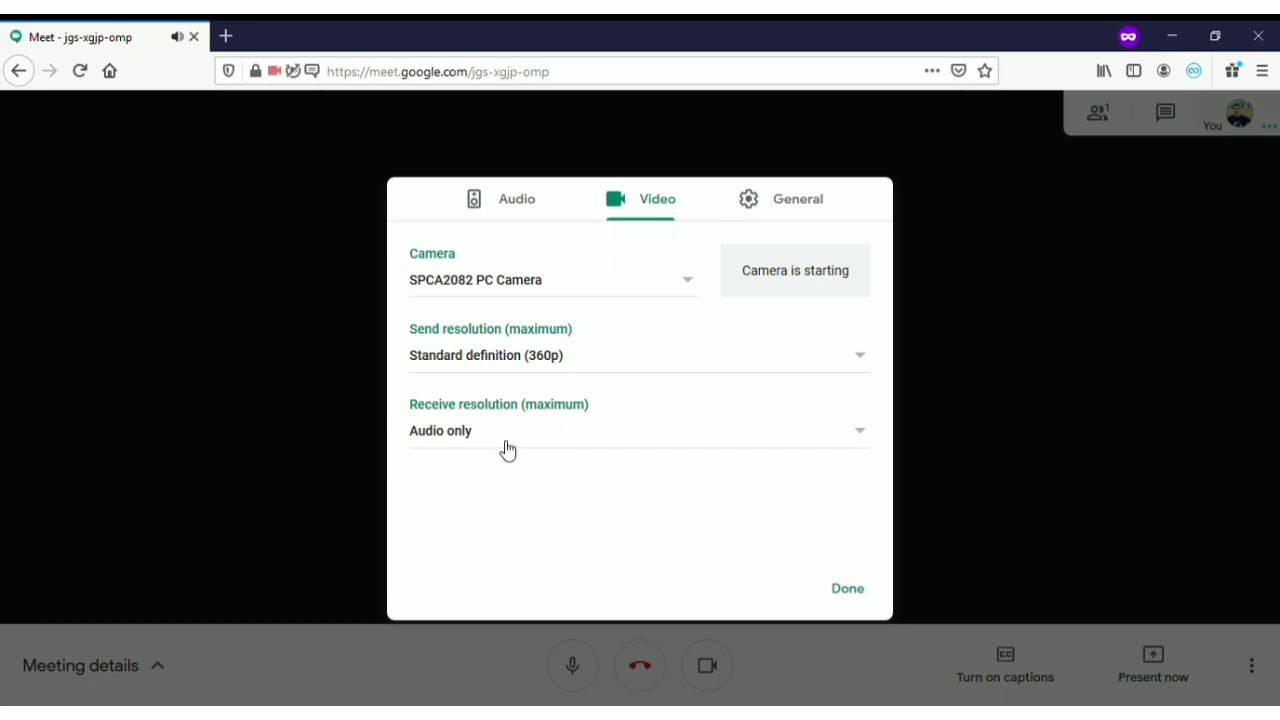
left_click(510, 444)
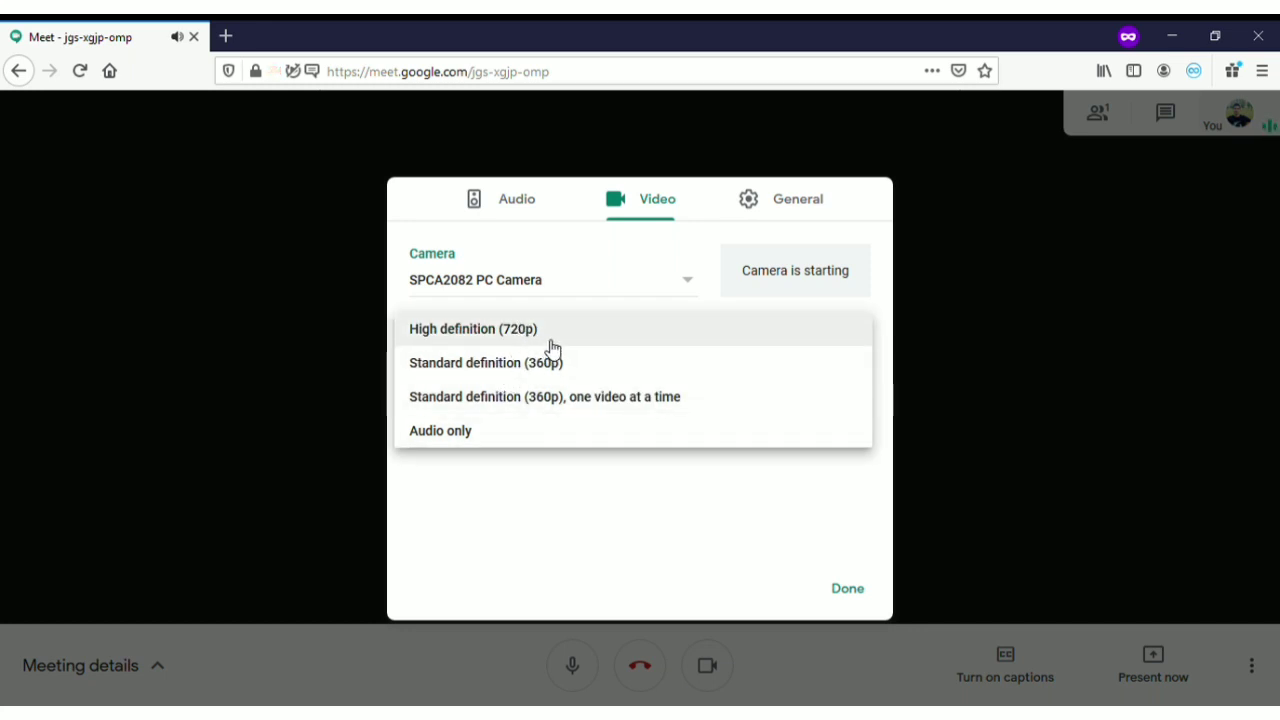
left_click(526, 554)
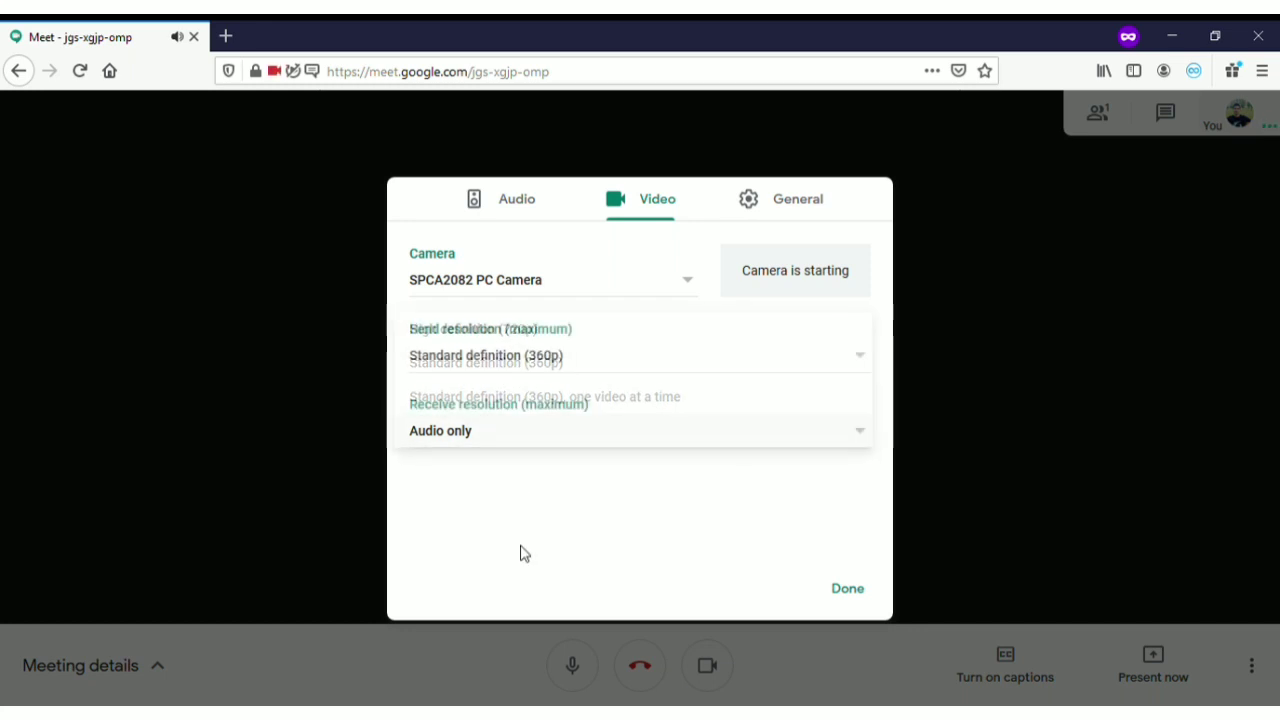
Keep receive resolution at Audio only and close Settings with Done
left_click(516, 442)
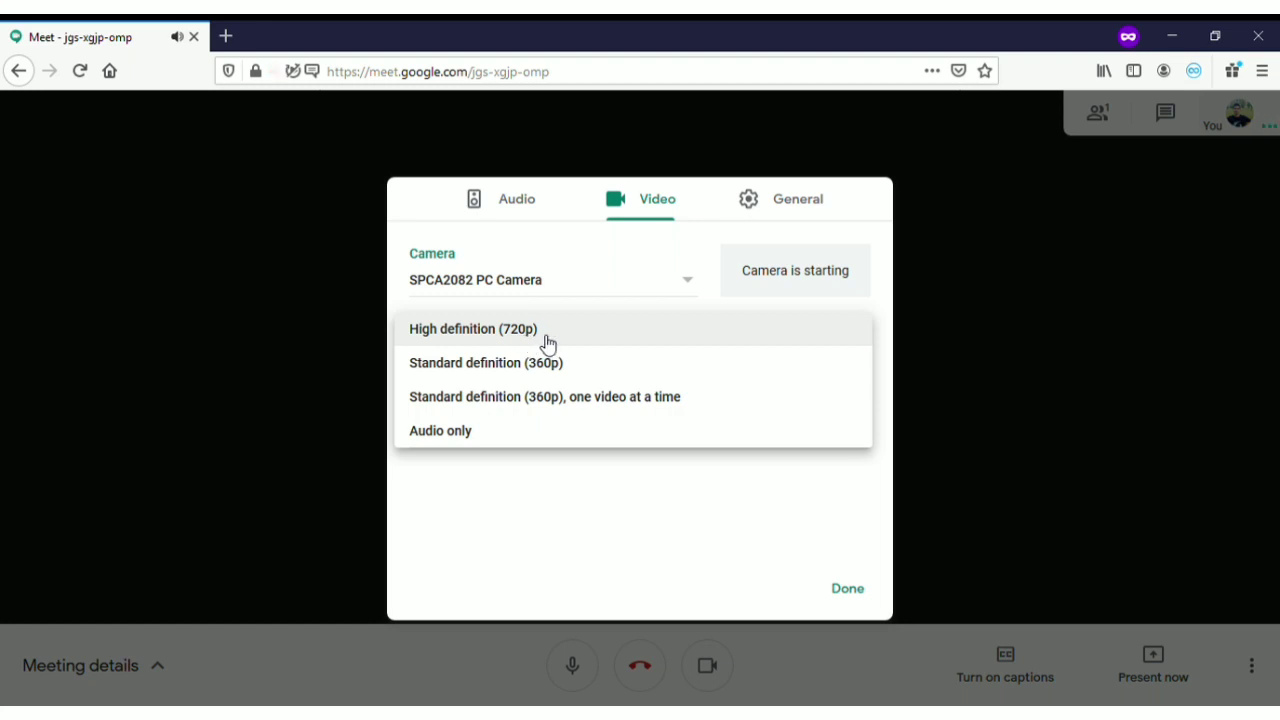
left_click(570, 430)
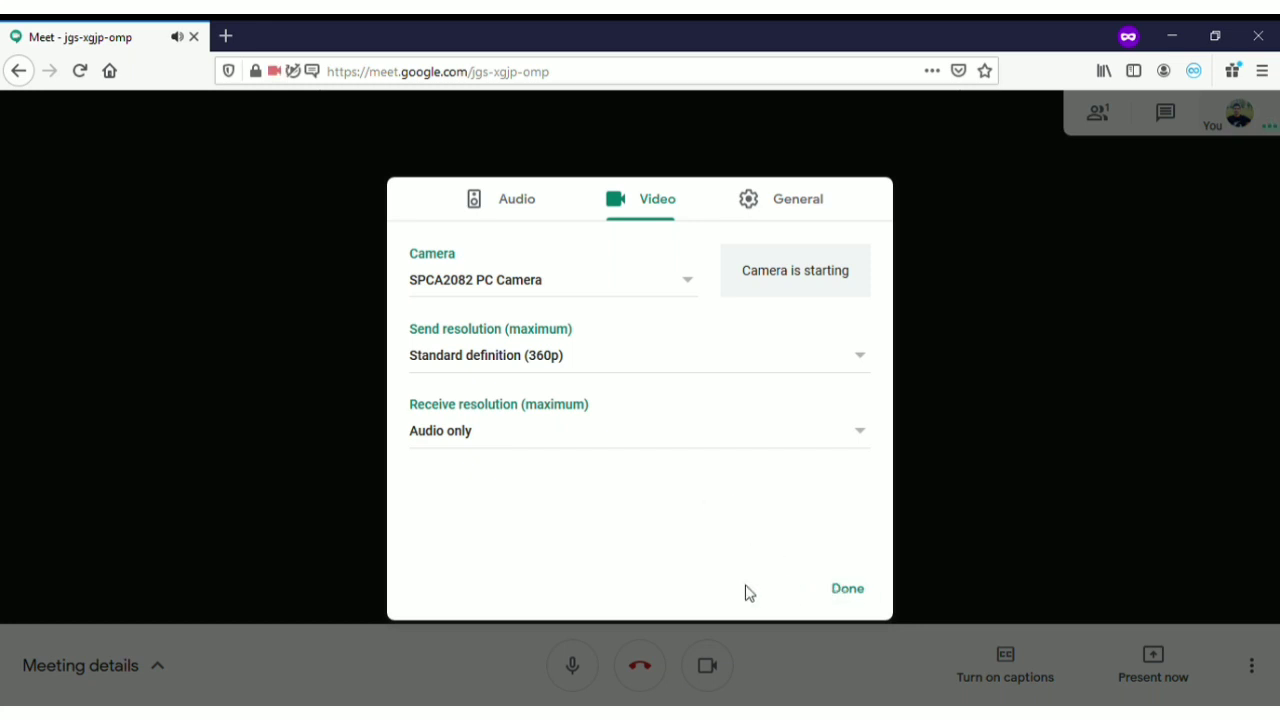
left_click(863, 590)
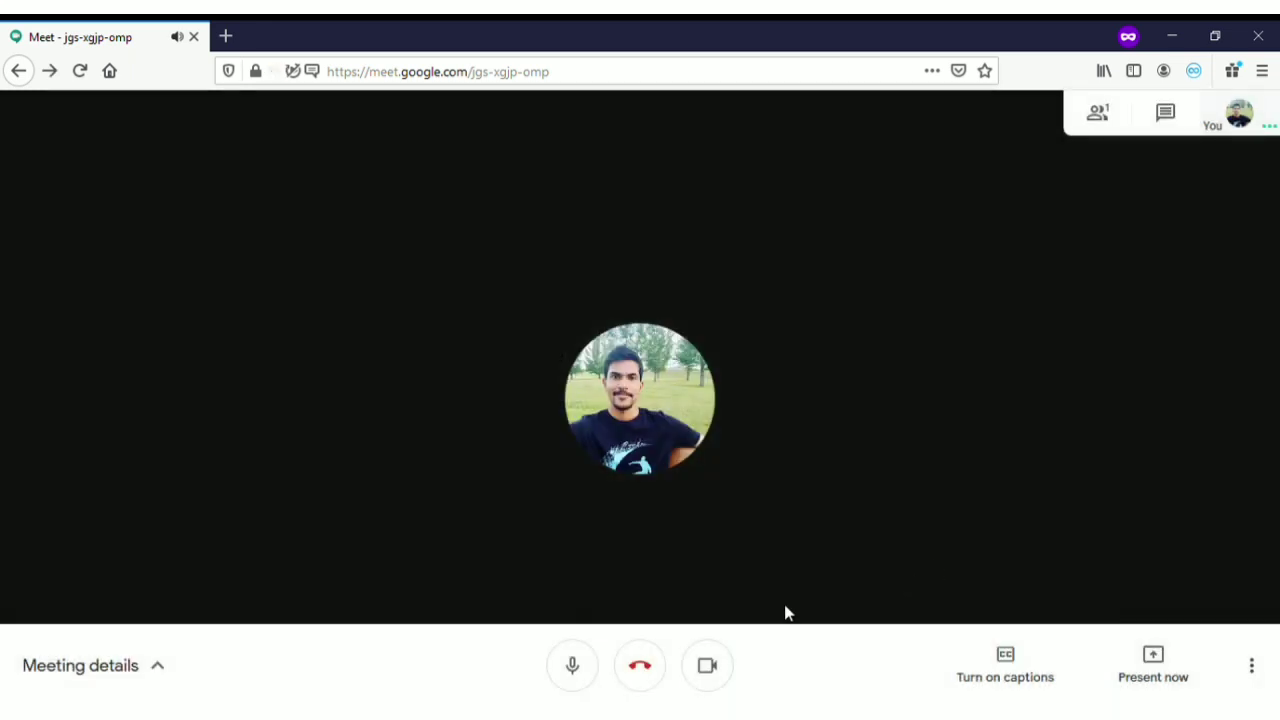
In the People panel, pin and unpin your own tile twice, ending unpinned
left_click(1094, 108)
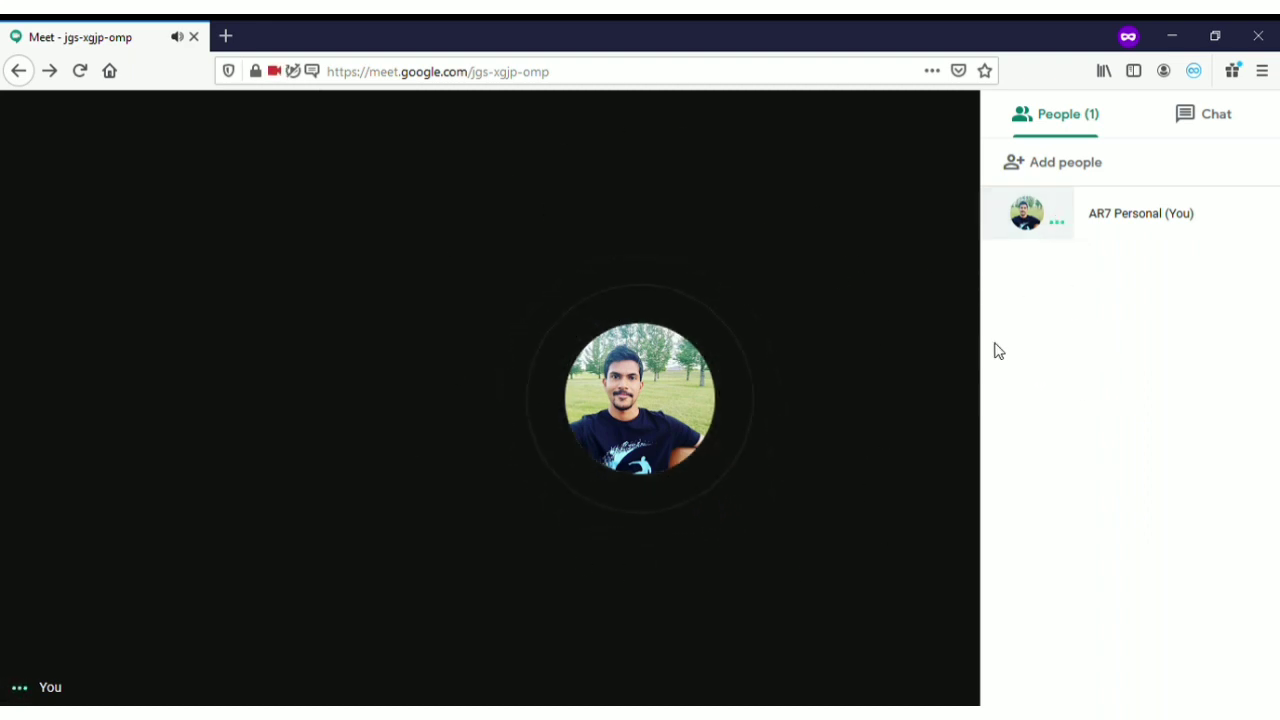
left_click(1035, 226)
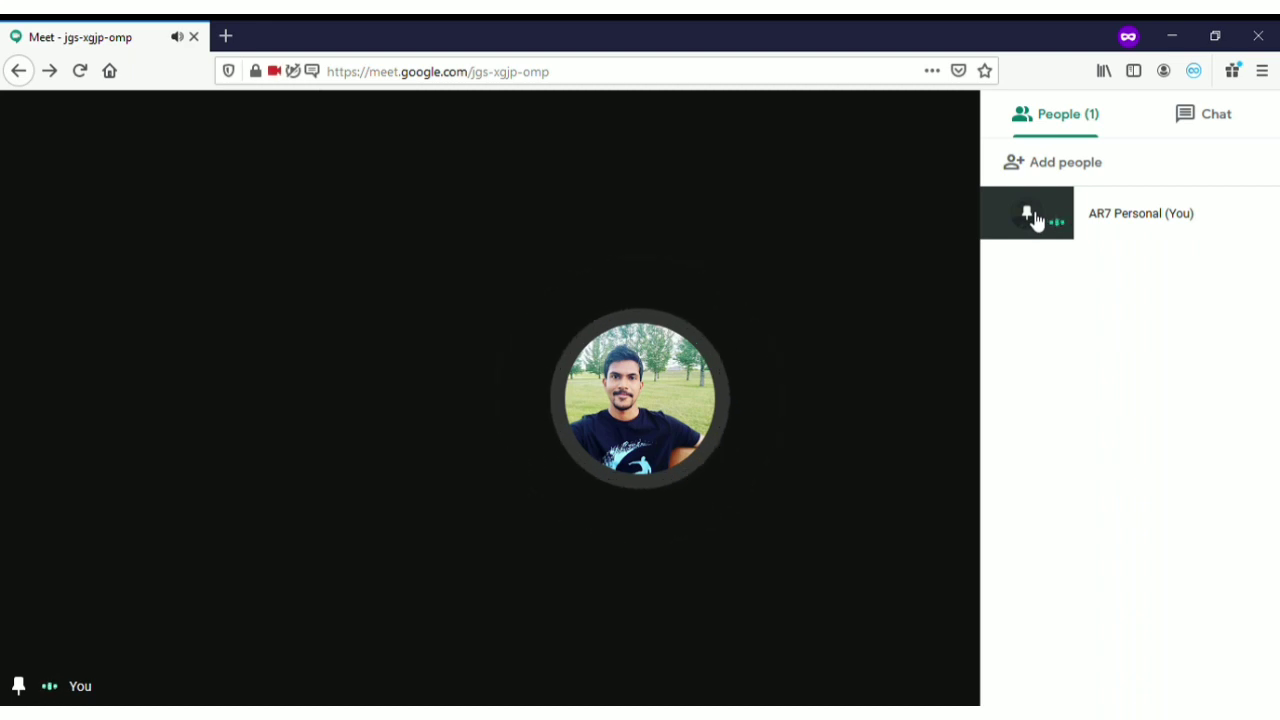
left_click(1034, 219)
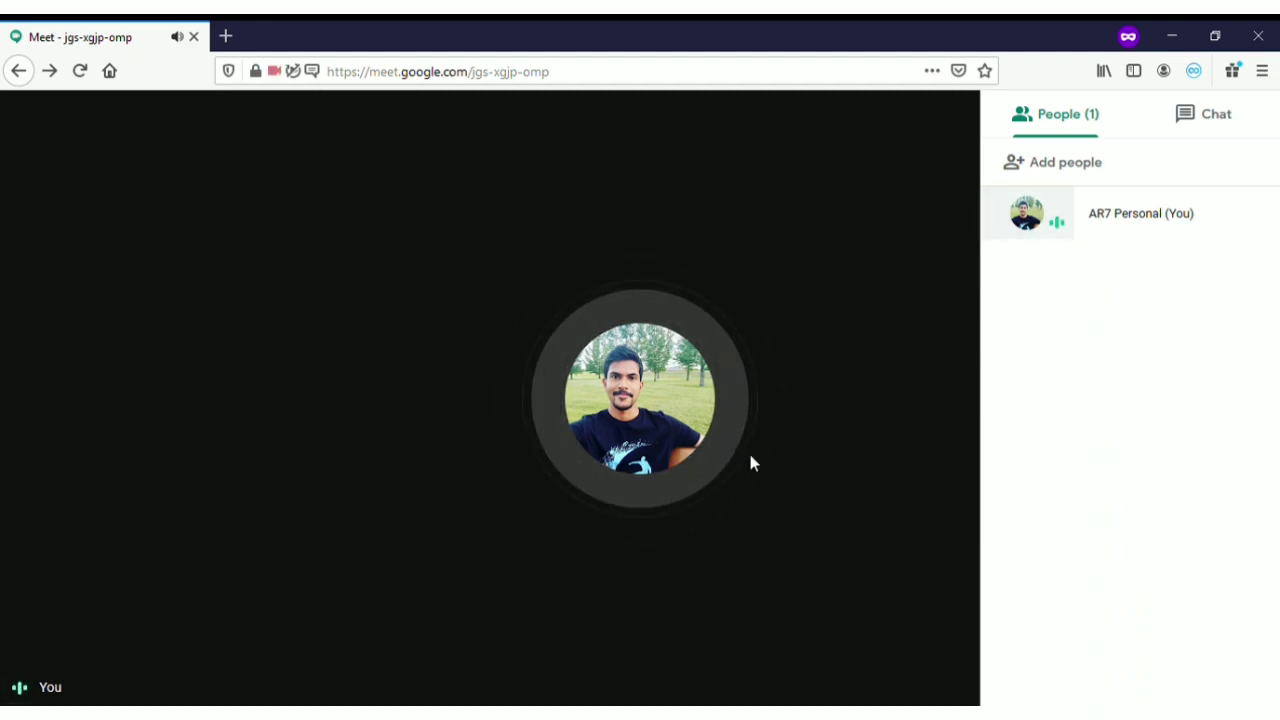
left_click(1042, 228)
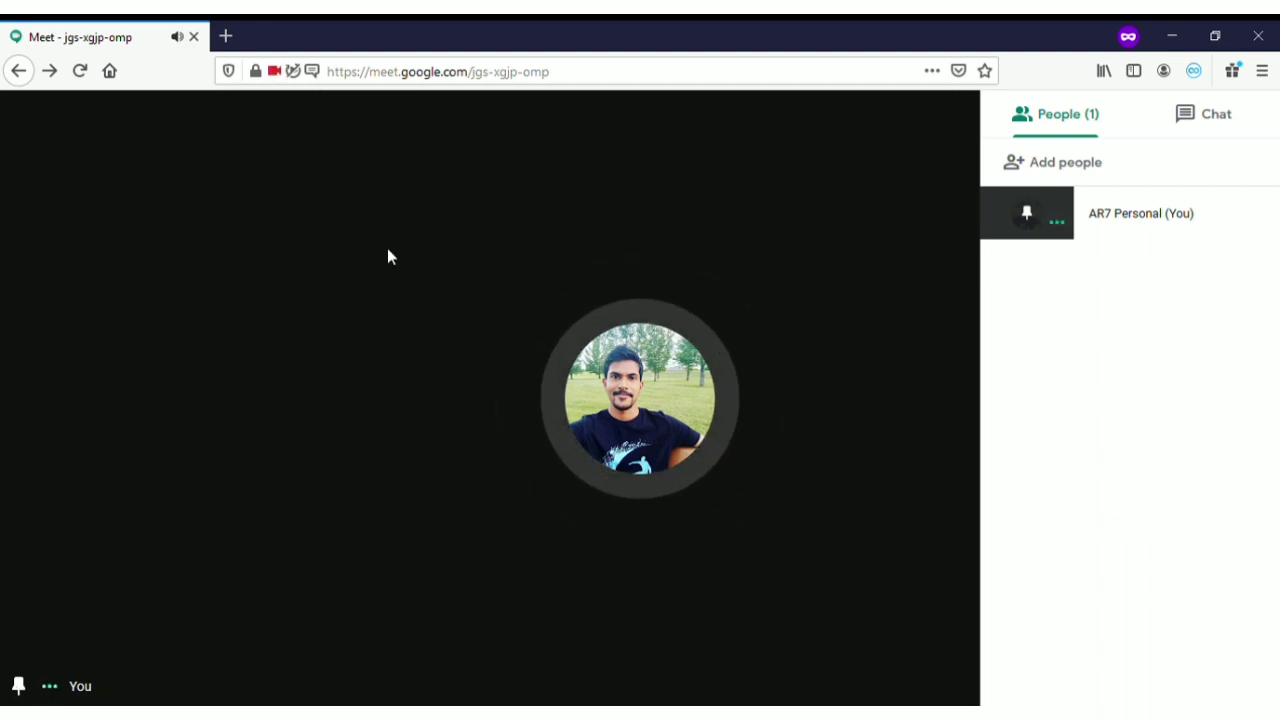
left_click(1027, 215)
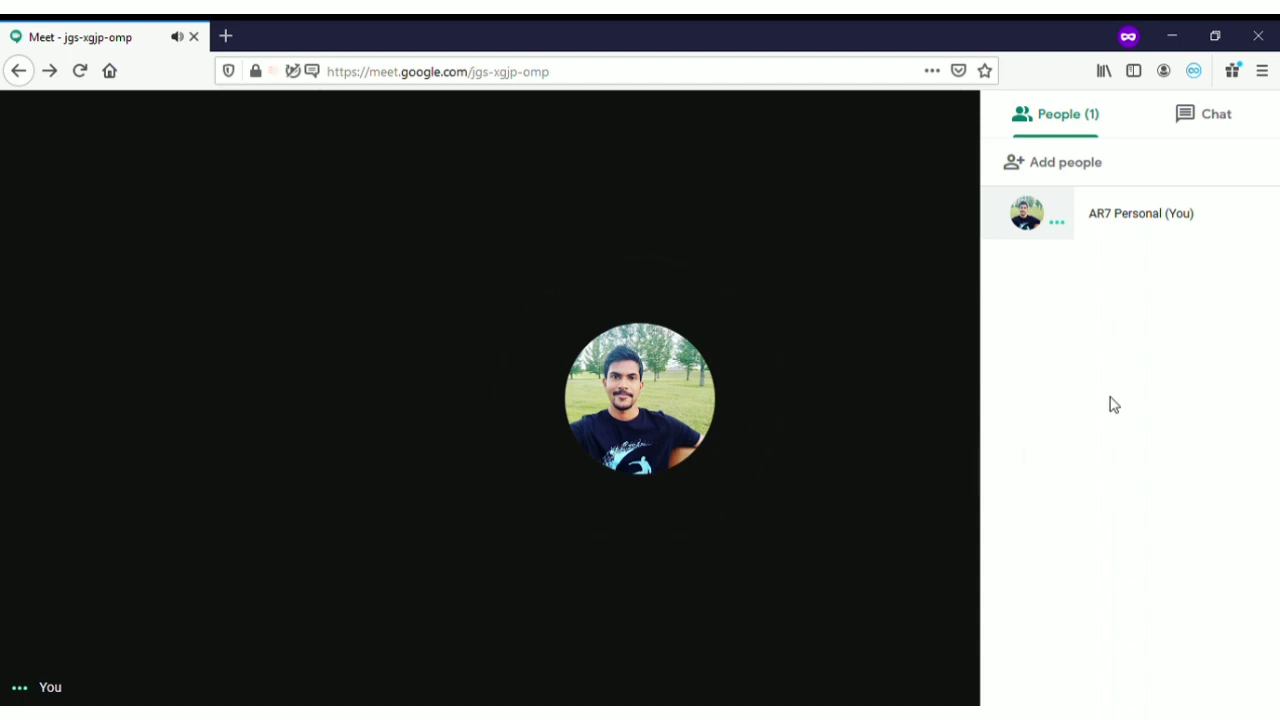
Post 'Hello' to everyone in the meeting chat, then close the chat panel to return to full video
left_click(1225, 113)
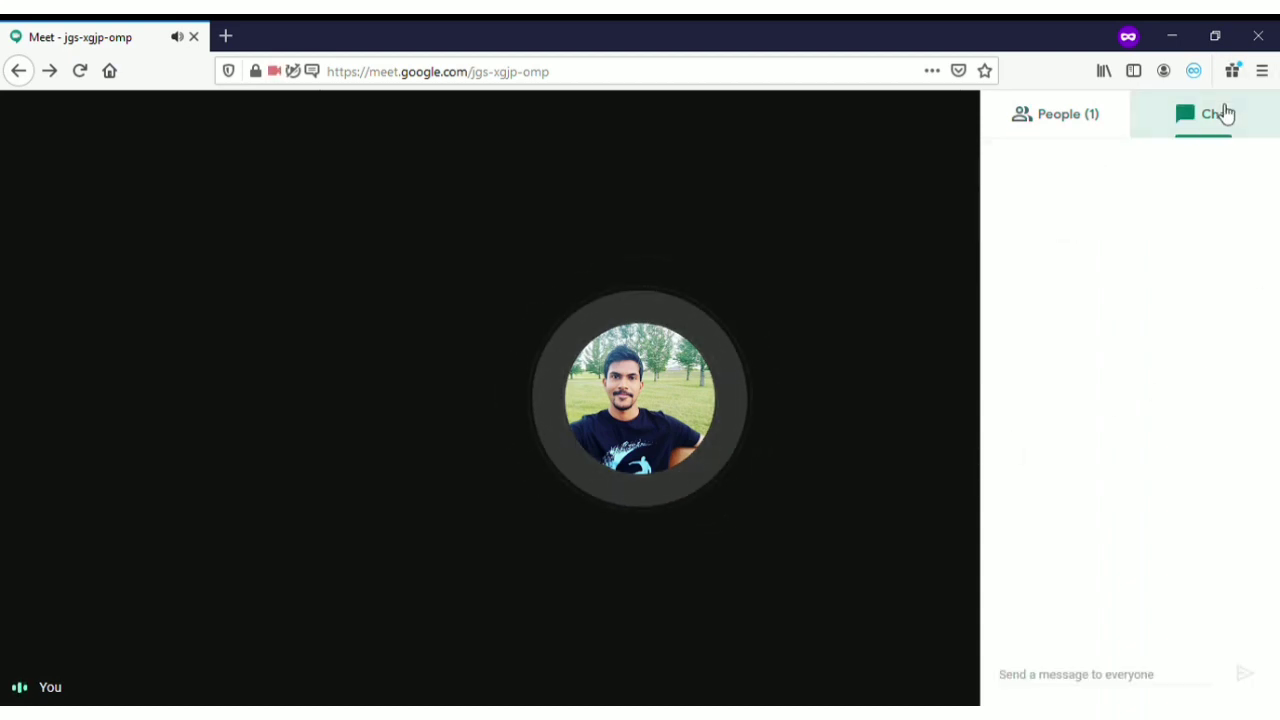
left_click(1100, 690)
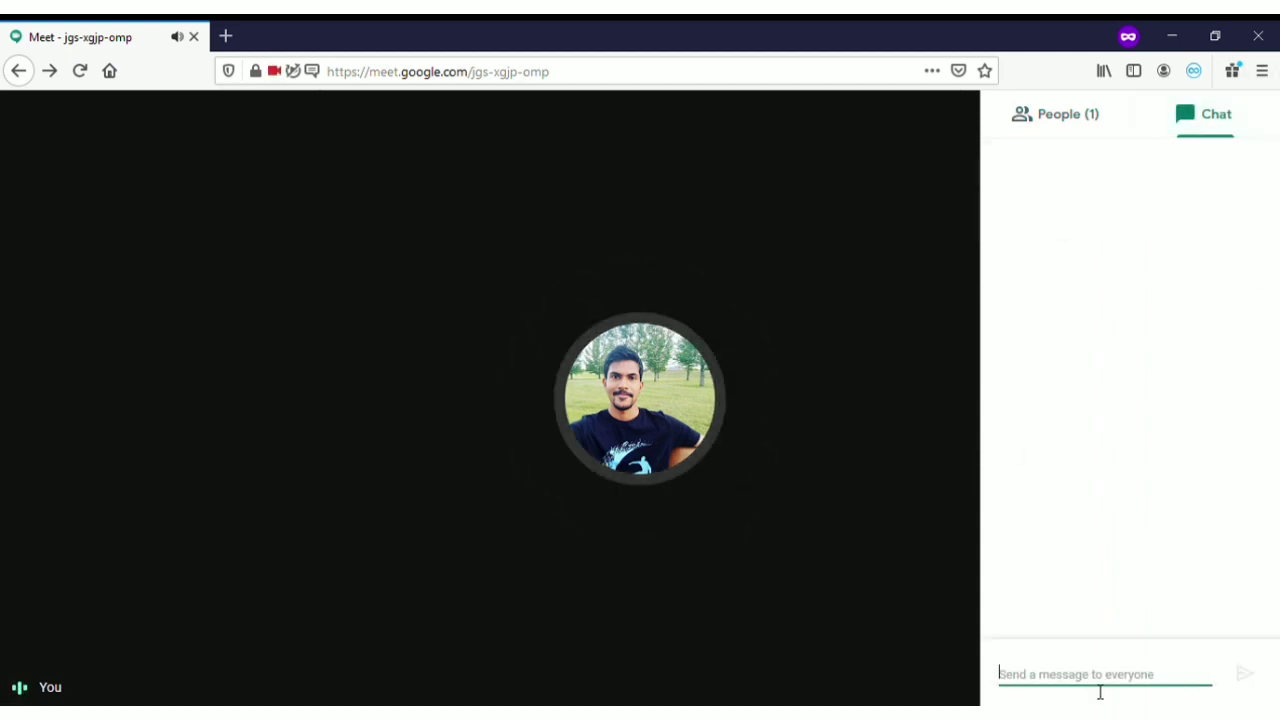
type("Hello")
key("Return")
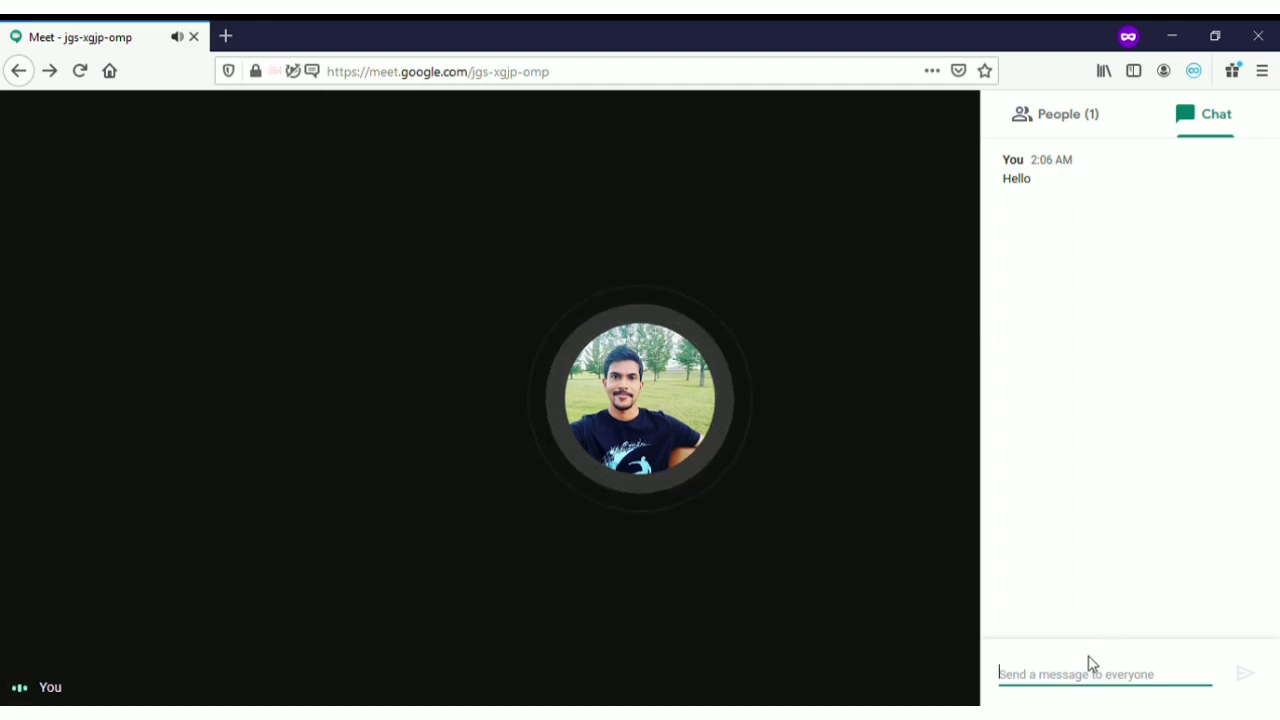
left_click(912, 463)
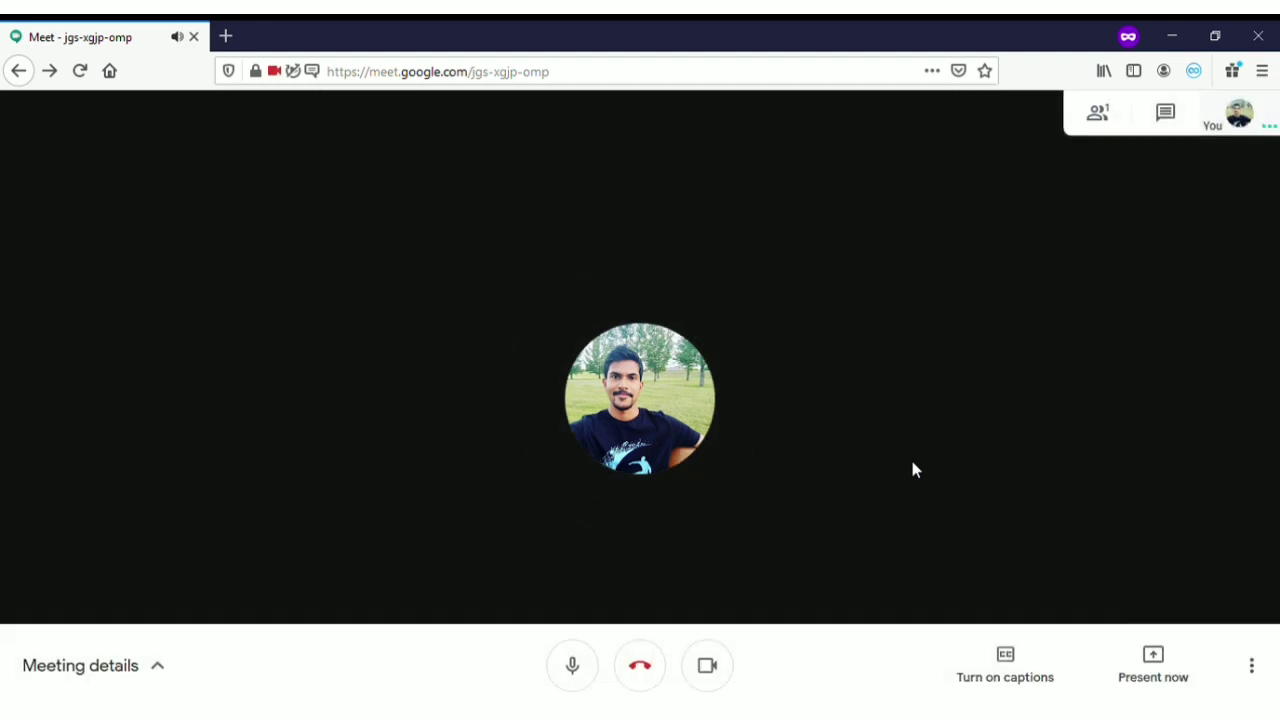